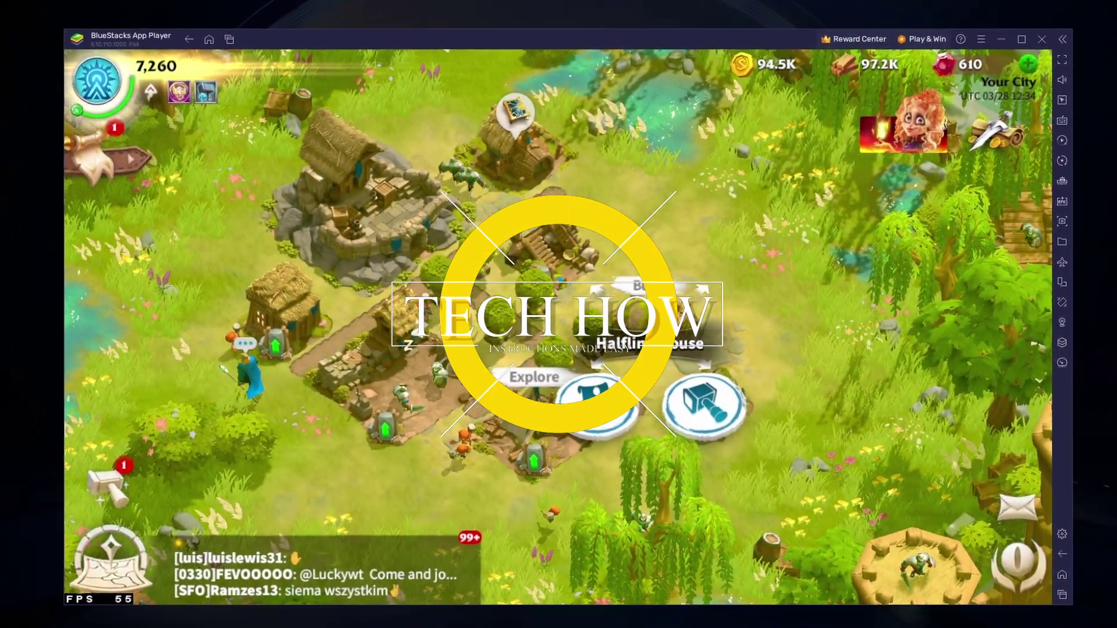
Step: Start constructing a Mint in the city and confirm its placement
{"action": "left_click", "coordinate": [701, 401]}
{"action": "left_click", "coordinate": [864, 339]}
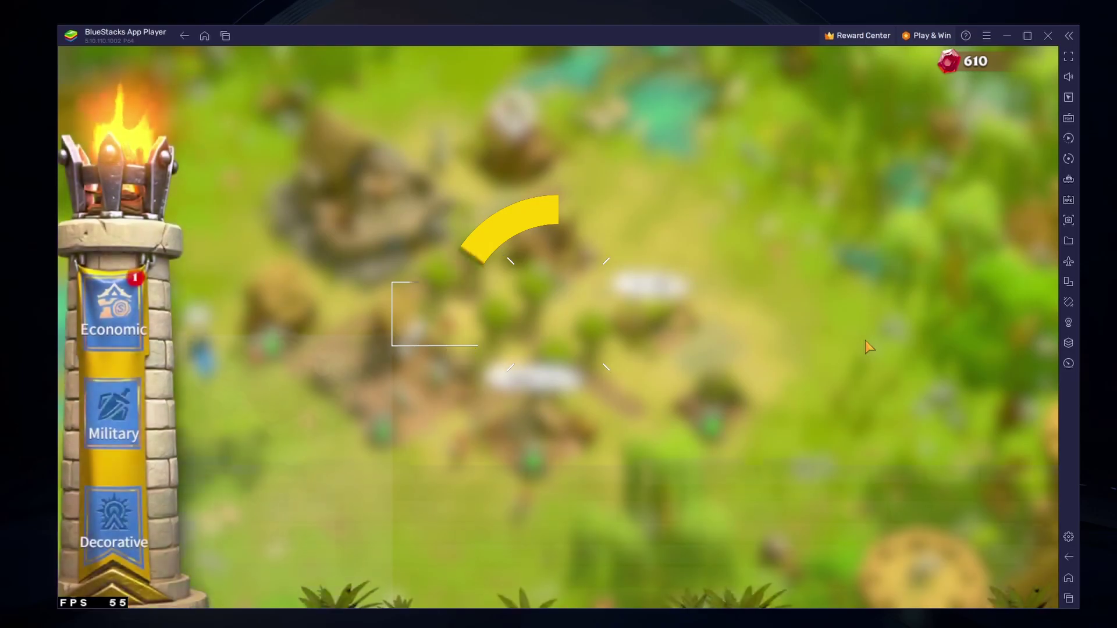
{"action": "left_click", "coordinate": [267, 417]}
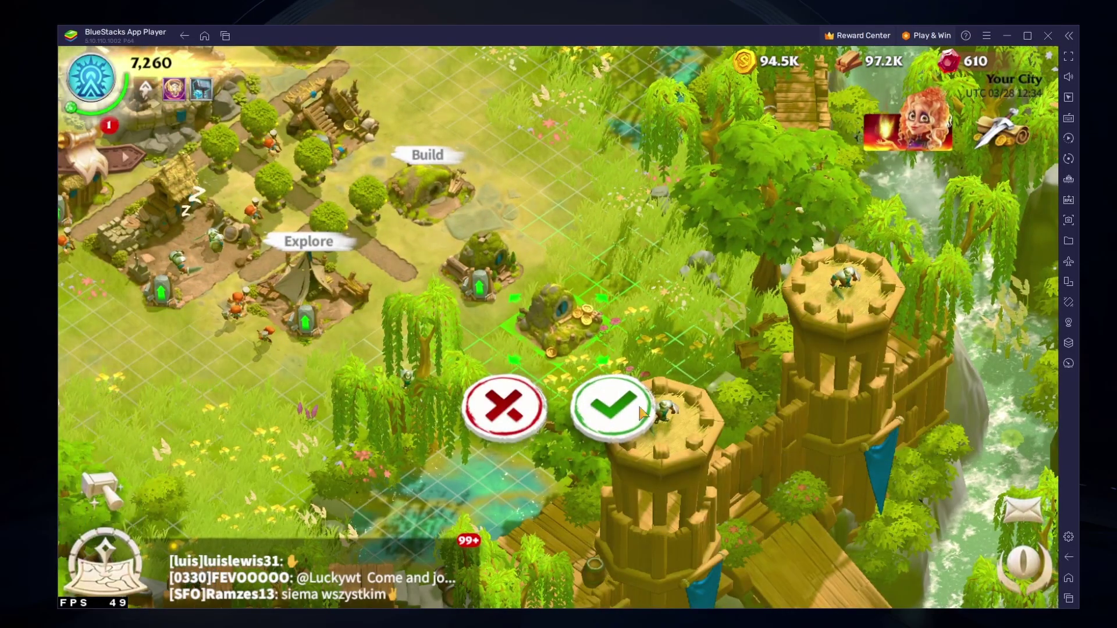
{"action": "left_click", "coordinate": [612, 407]}
Step: Use the free artifact draw, revealing the Epic Butcher's Blade, then close its details
{"action": "left_click_drag", "start_coordinate": [123, 317], "coordinate": [484, 390]}
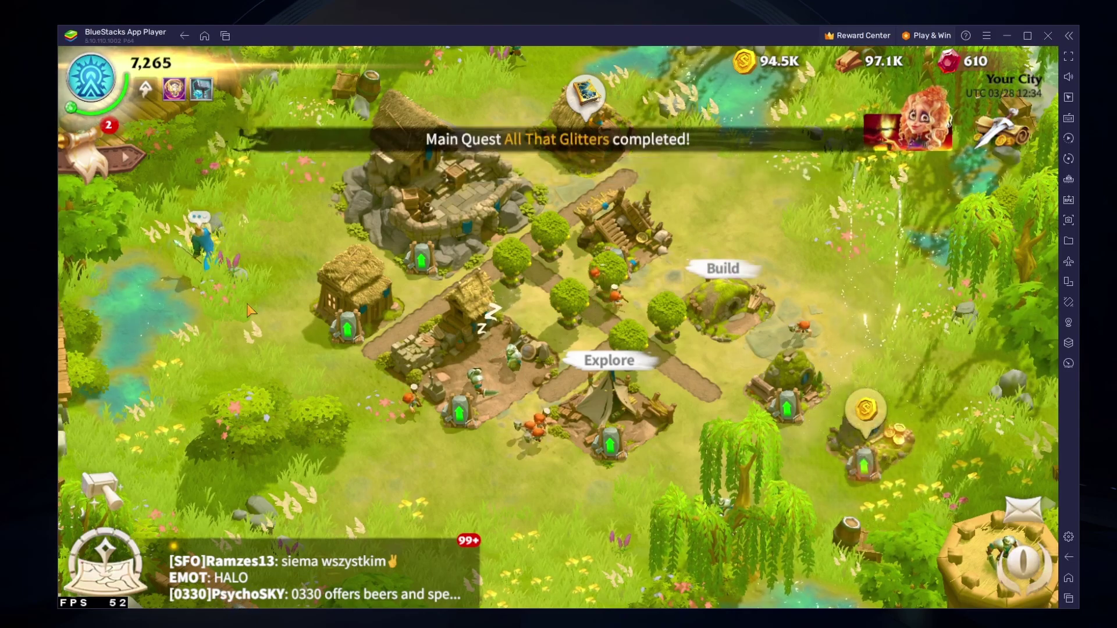
{"action": "left_click", "coordinate": [428, 185]}
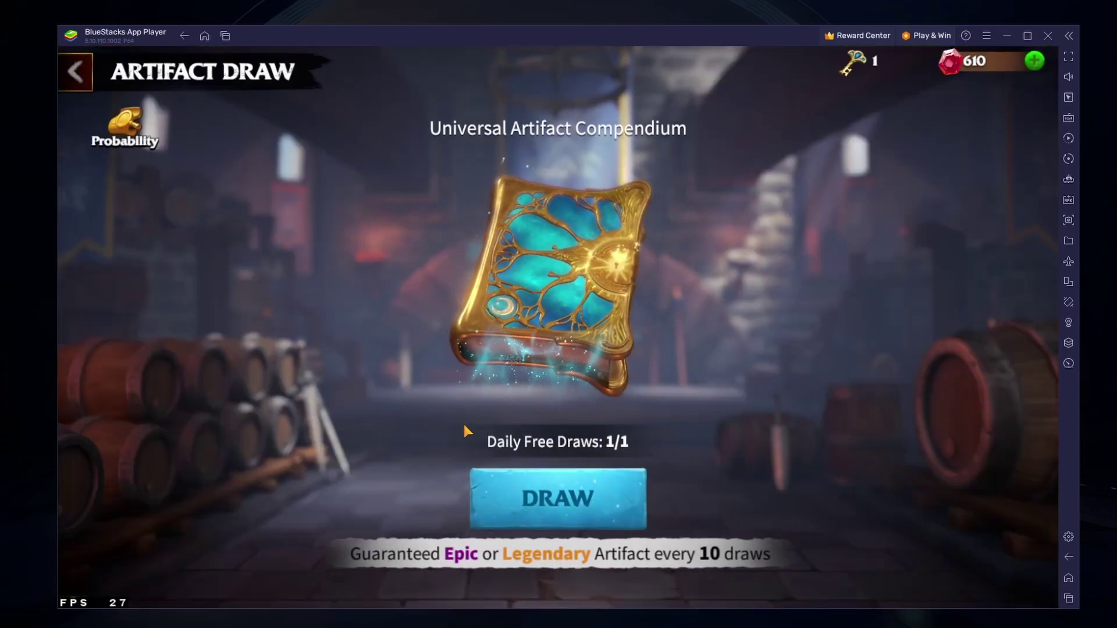
{"action": "left_click", "coordinate": [539, 487]}
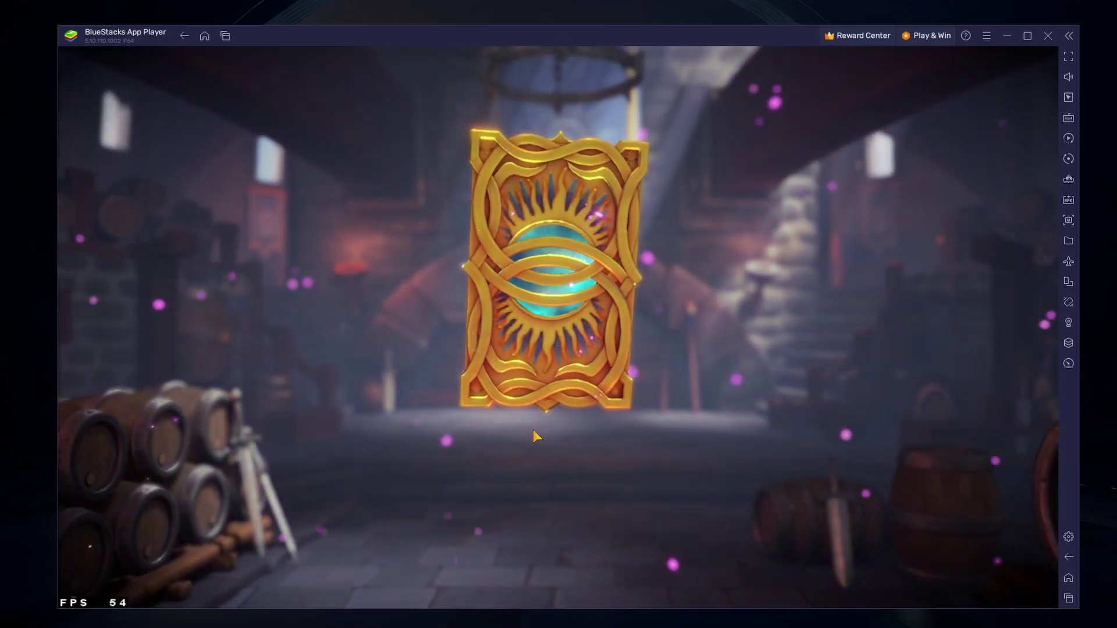
{"action": "left_click", "coordinate": [503, 335]}
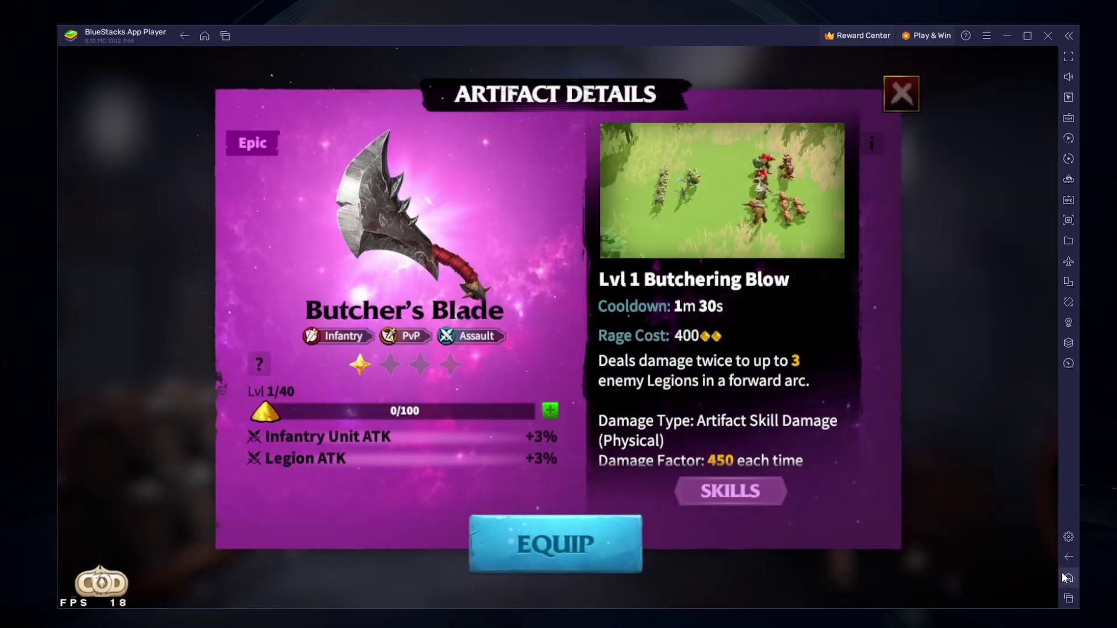
{"action": "left_click", "coordinate": [1069, 556]}
Step: Return to the emulator home screen, minimize BlueStacks, and bring up Chrome's BlueStacks download page
{"action": "left_click", "coordinate": [1067, 573]}
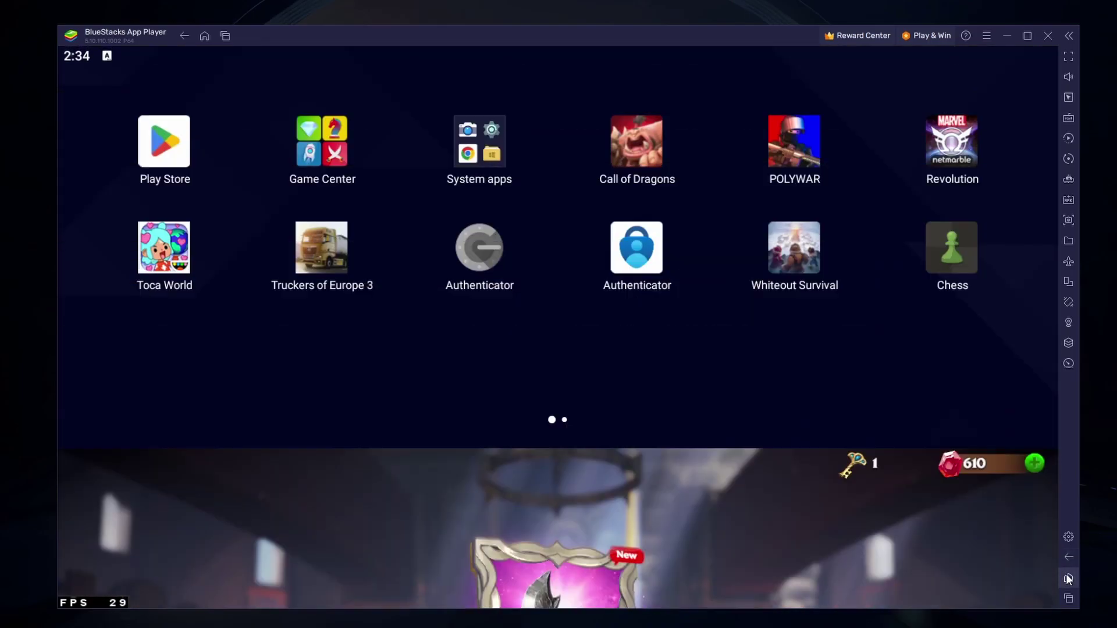
{"action": "left_click_drag", "start_coordinate": [756, 361], "coordinate": [449, 320]}
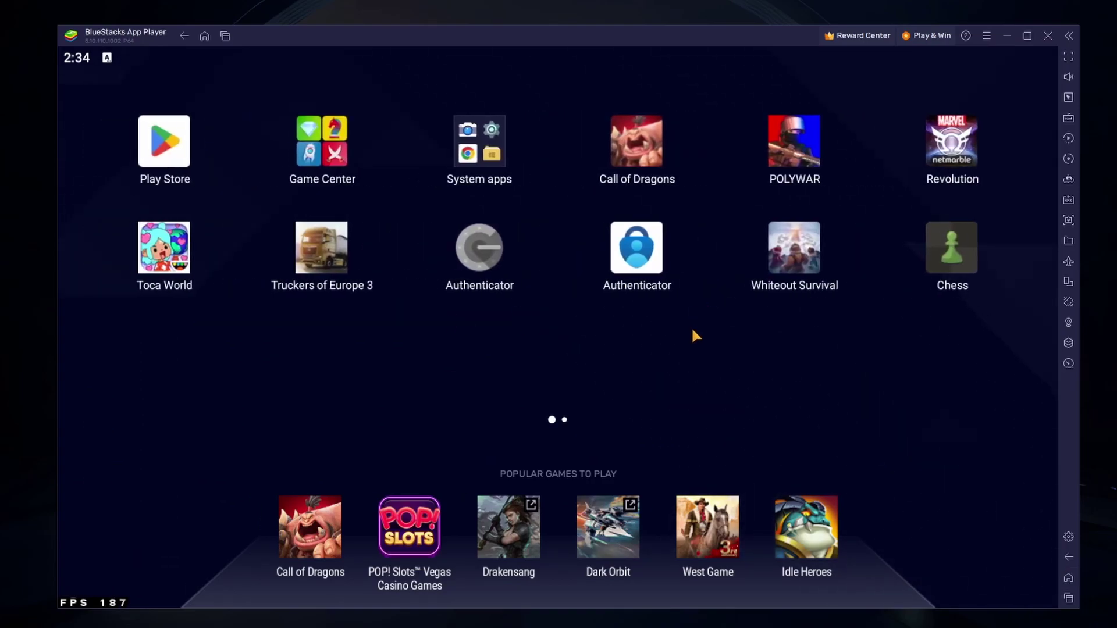
{"action": "left_click", "coordinate": [1006, 35]}
{"action": "left_click", "coordinate": [407, 615]}
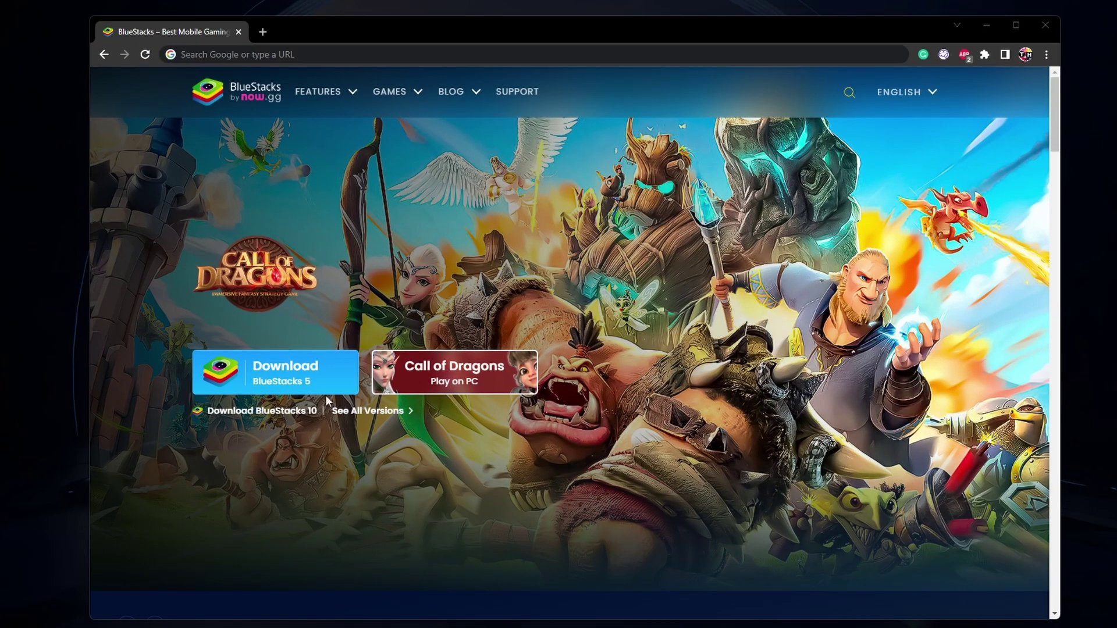
Step: Download the BlueStacks 5 installer, launch it, and minimize Chrome
{"action": "left_click", "coordinate": [327, 380]}
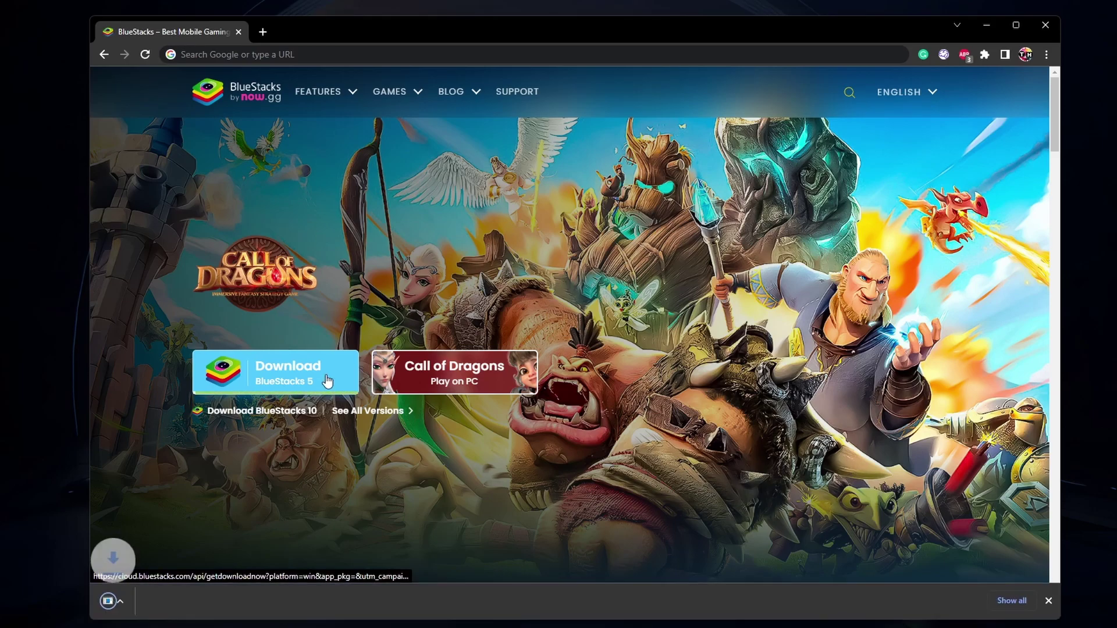
{"action": "left_click", "coordinate": [187, 603]}
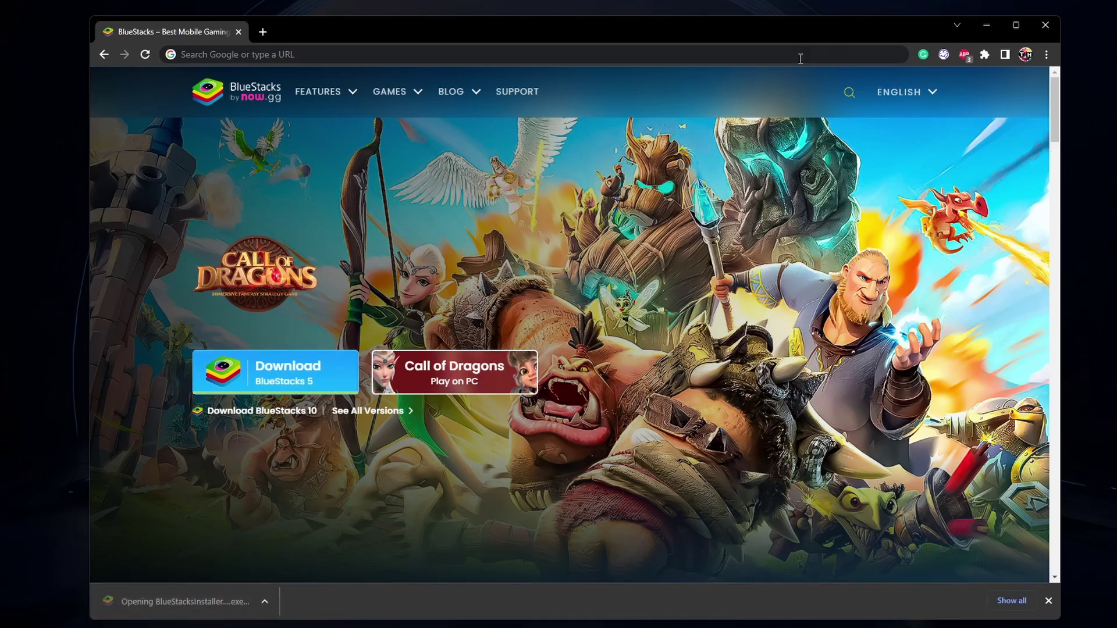
{"action": "left_click", "coordinate": [986, 25]}
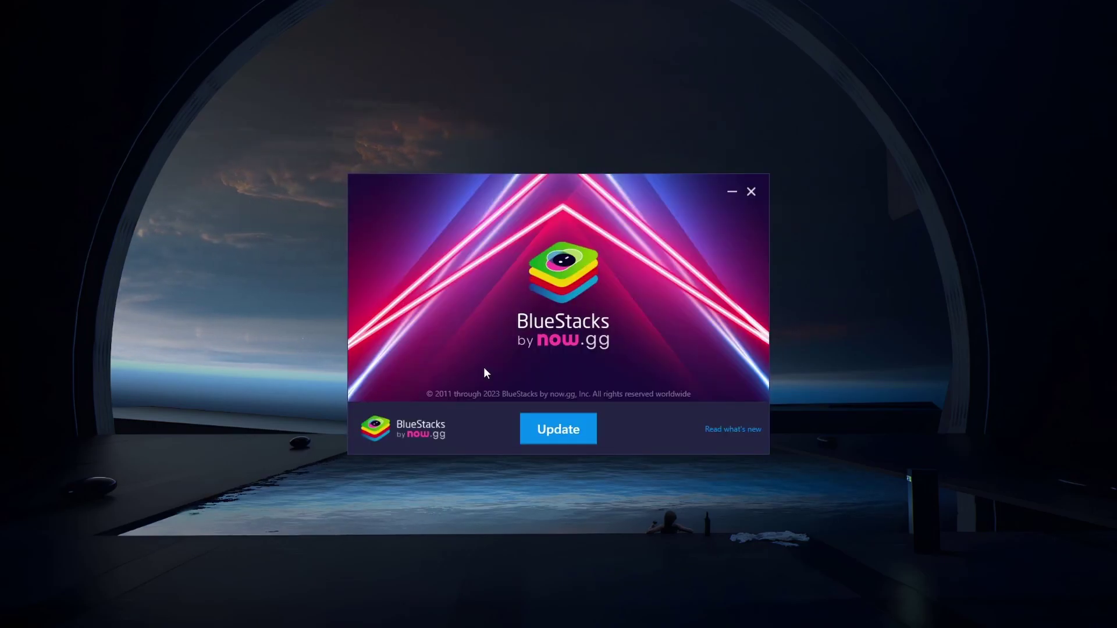
Step: Close the BlueStacks Installer's update window without updating
{"action": "left_click", "coordinate": [751, 191]}
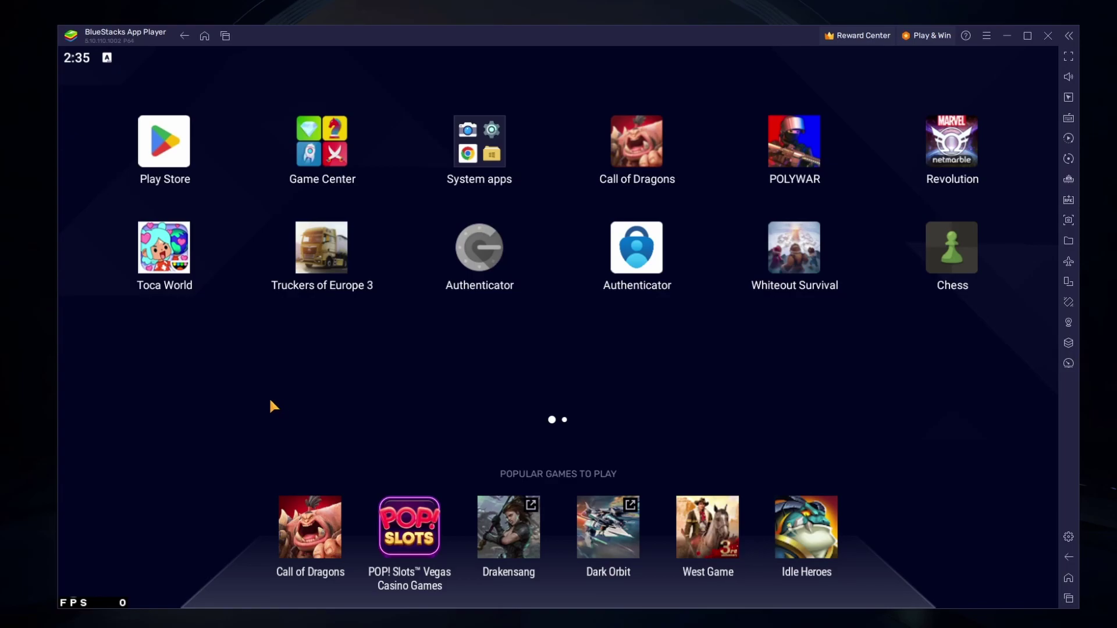
{"action": "left_click", "coordinate": [162, 158]}
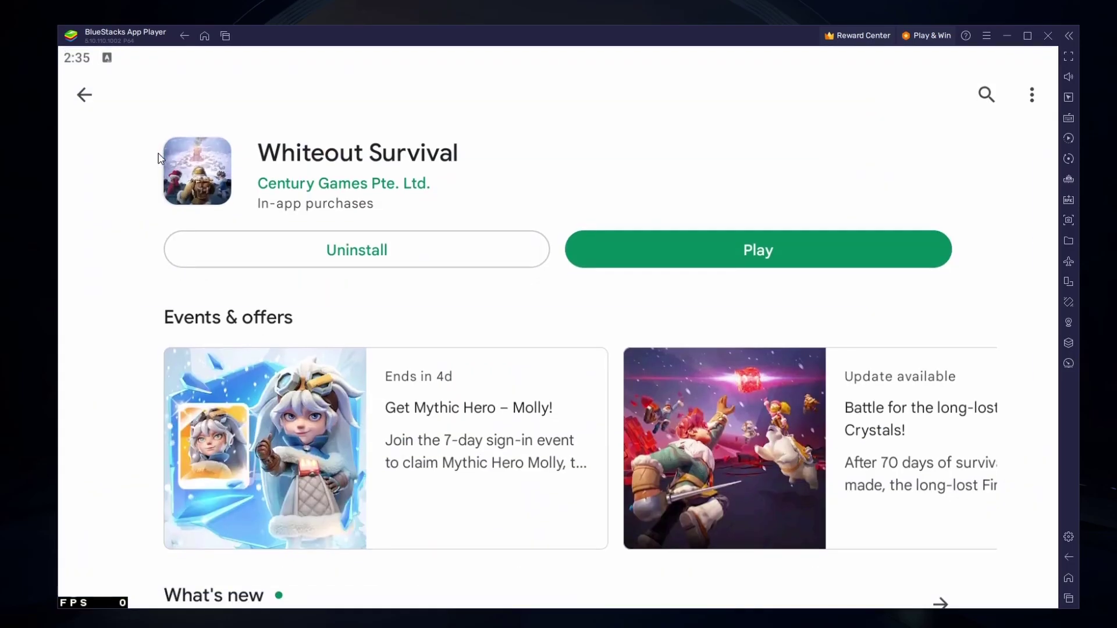
{"action": "left_click", "coordinate": [87, 98]}
{"action": "left_click", "coordinate": [86, 97]}
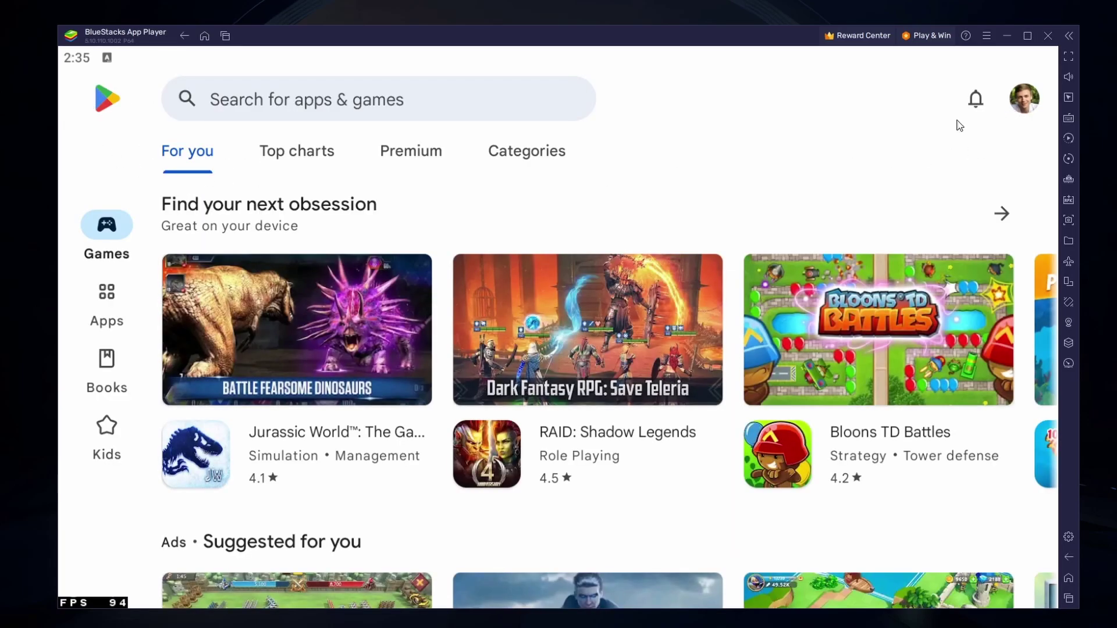
{"action": "left_click", "coordinate": [473, 107]}
{"action": "type", "text": "call"}
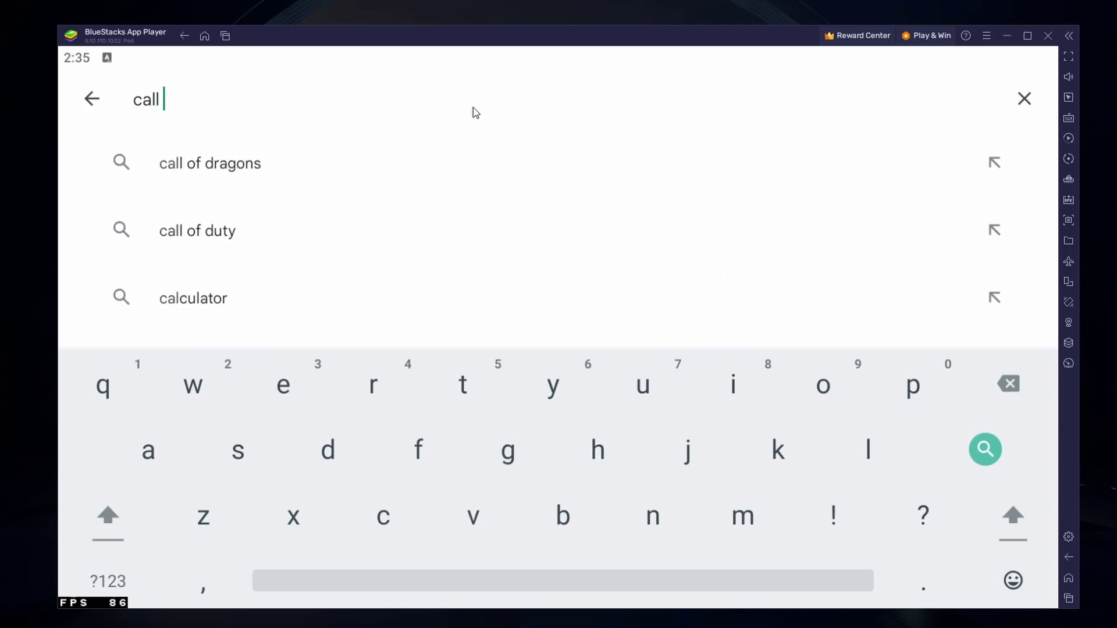
{"action": "type", "text": " of dragons"}
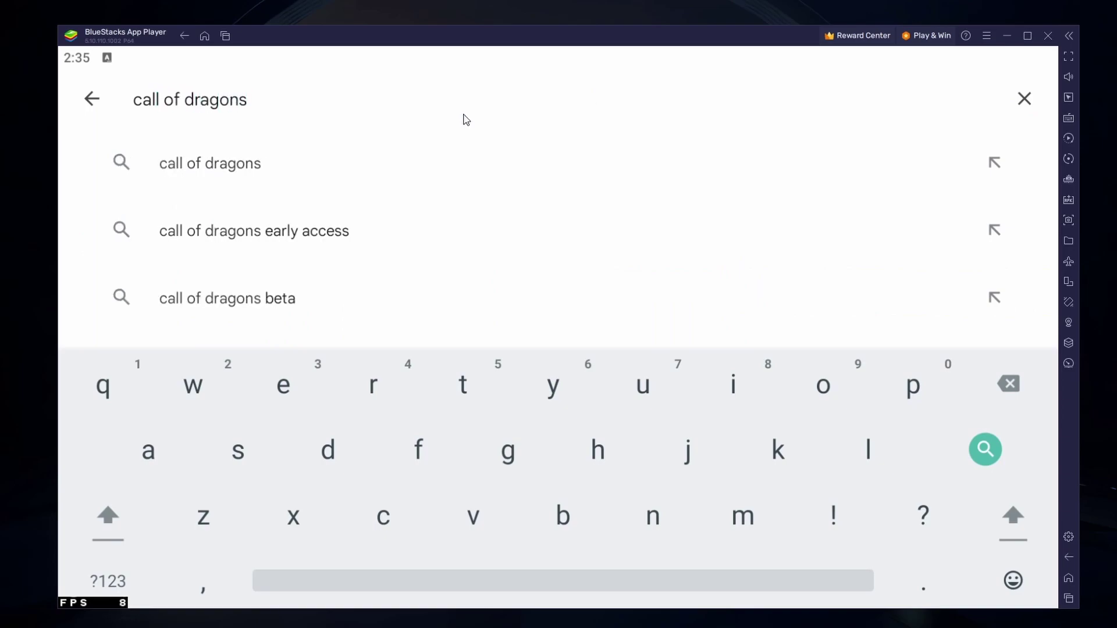
{"action": "left_click", "coordinate": [272, 166]}
{"action": "left_click", "coordinate": [190, 226]}
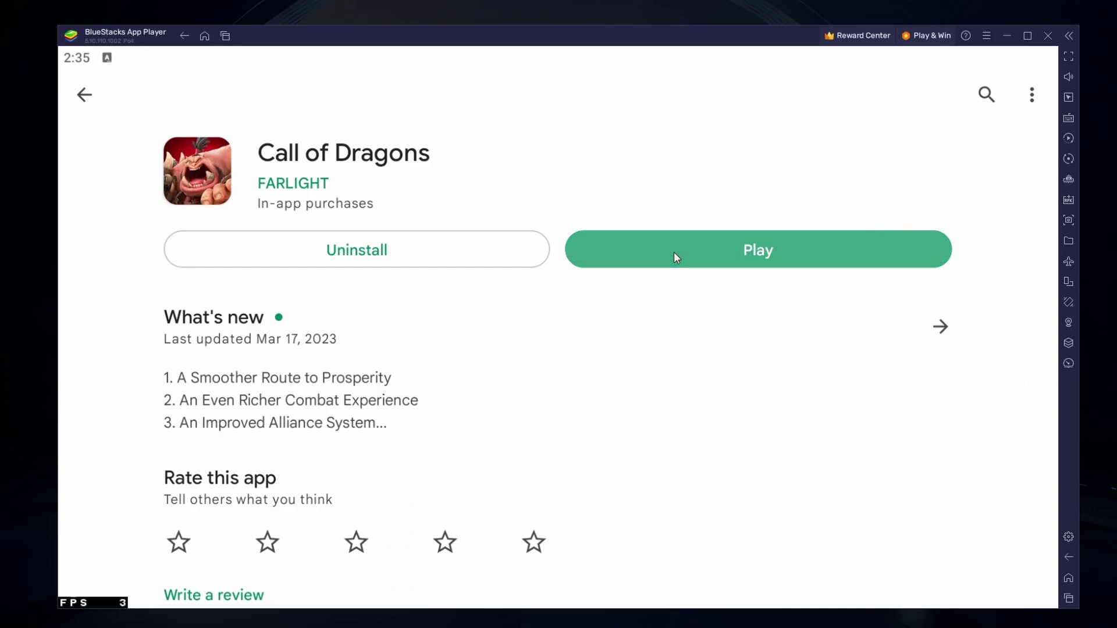
{"action": "scroll", "coordinate": [635, 99], "scroll_direction": "down", "scroll_amount": 10}
{"action": "scroll", "coordinate": [618, 154], "scroll_direction": "up", "scroll_amount": 2}
{"action": "scroll", "coordinate": [605, 229], "scroll_direction": "down", "scroll_amount": 10}
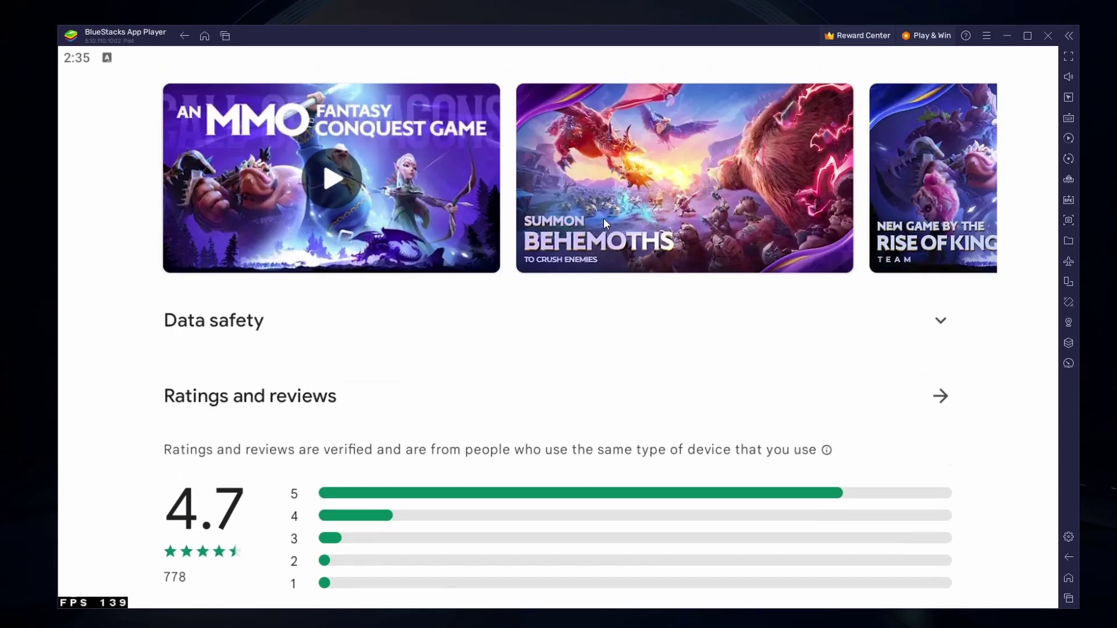
{"action": "scroll", "coordinate": [599, 430], "scroll_direction": "up", "scroll_amount": 3}
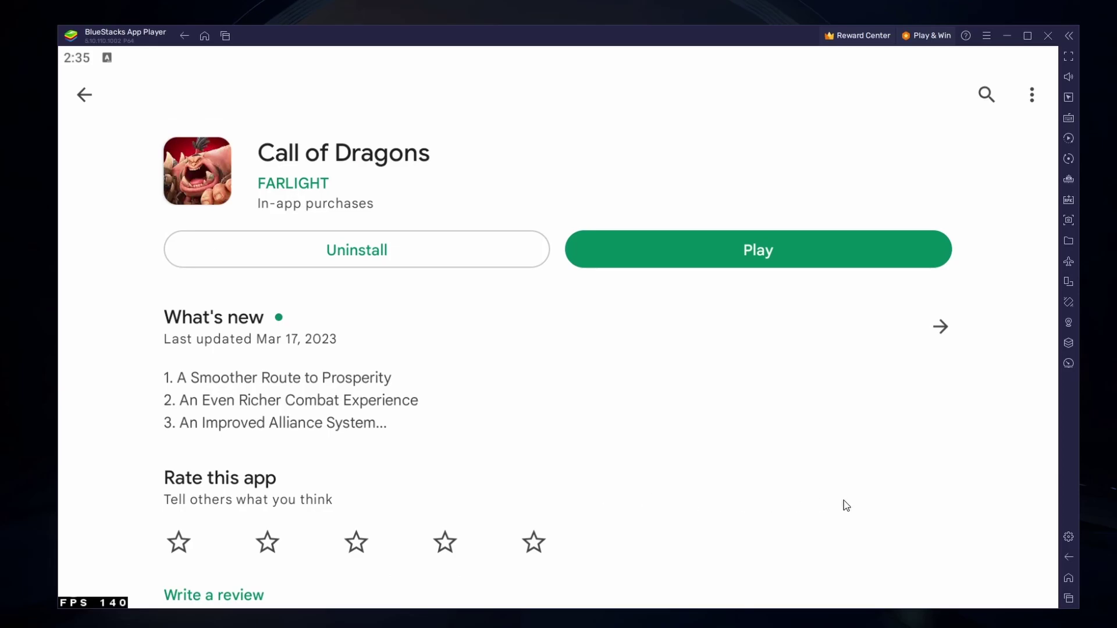
{"action": "left_click", "coordinate": [1070, 584]}
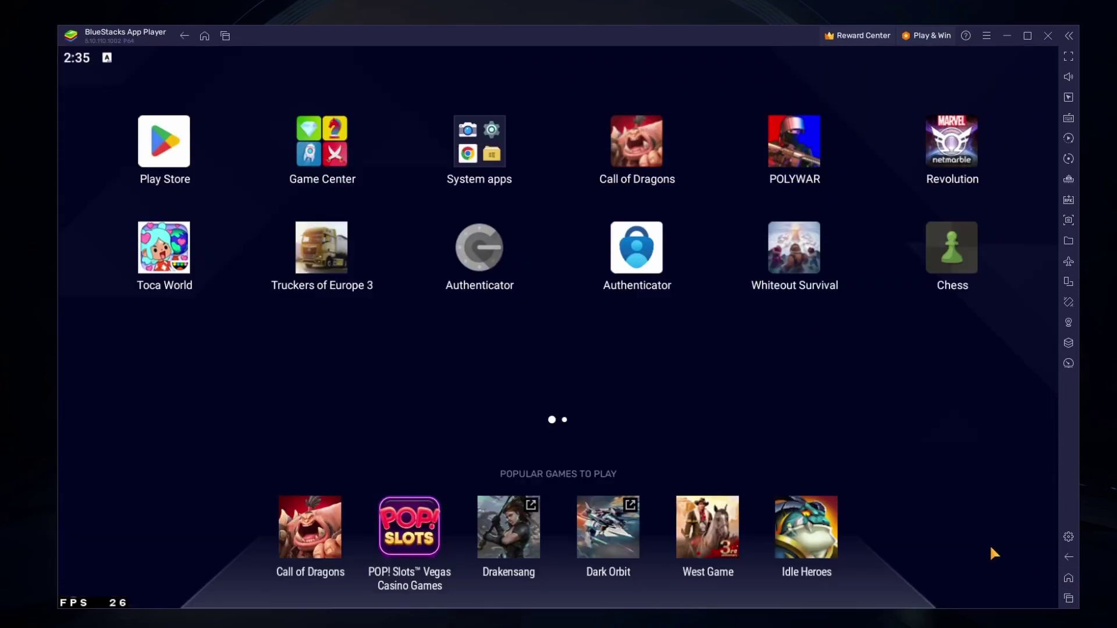
Step: In BlueStacks settings, keep CPU at High (4 Cores), memory at High (4 GB), and Balanced mode
{"action": "left_click", "coordinate": [1069, 536]}
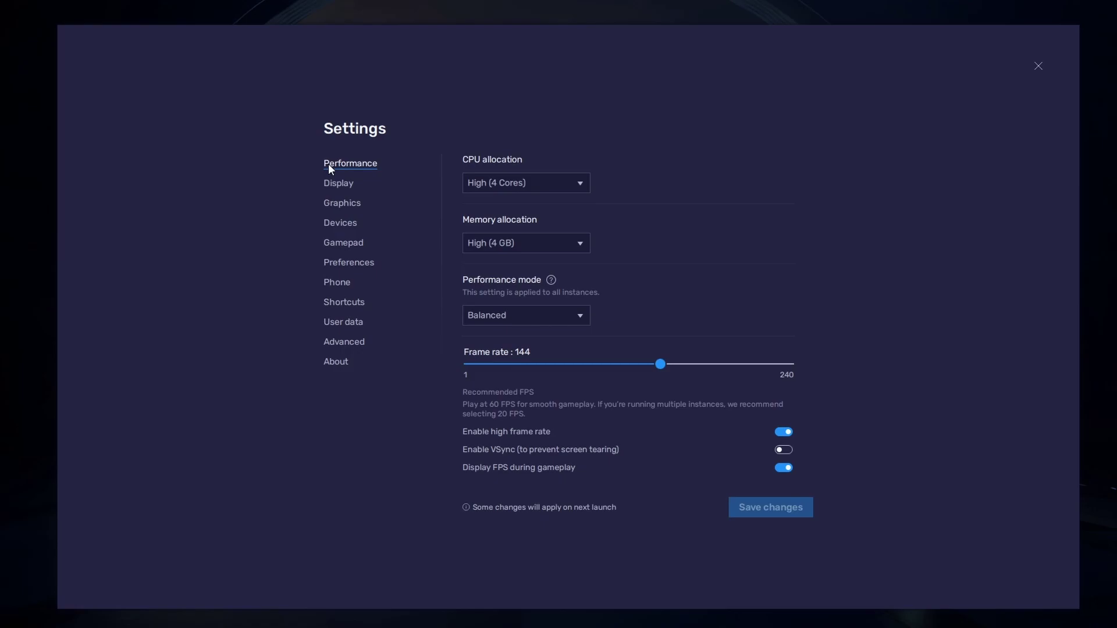
{"action": "left_click", "coordinate": [569, 184]}
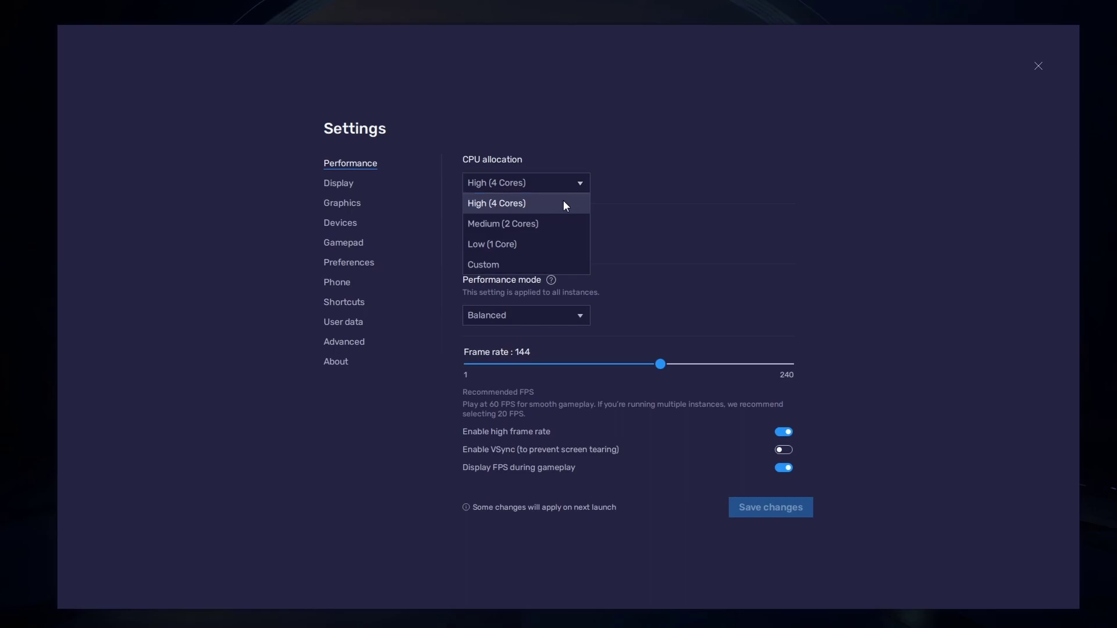
{"action": "left_click", "coordinate": [563, 201]}
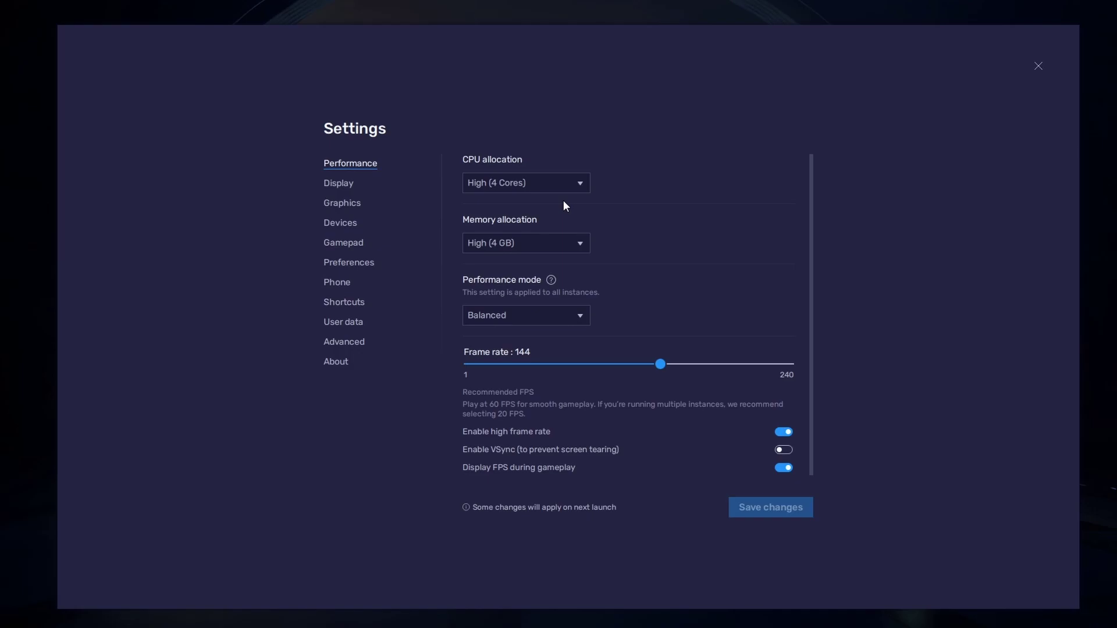
{"action": "left_click", "coordinate": [562, 241]}
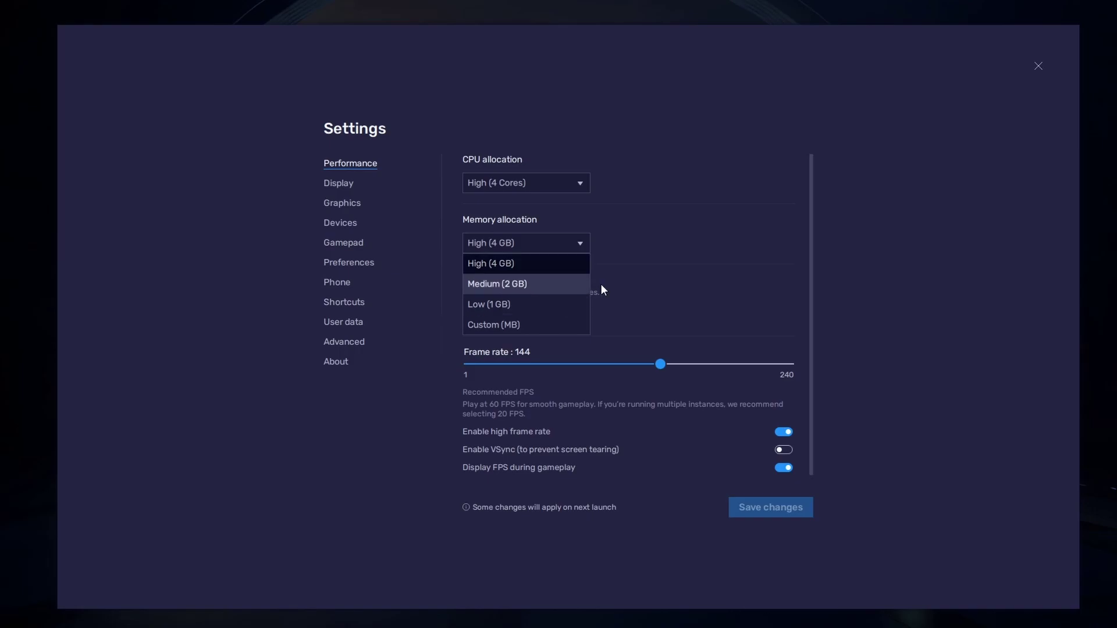
{"action": "left_click", "coordinate": [657, 241]}
{"action": "left_click", "coordinate": [584, 314]}
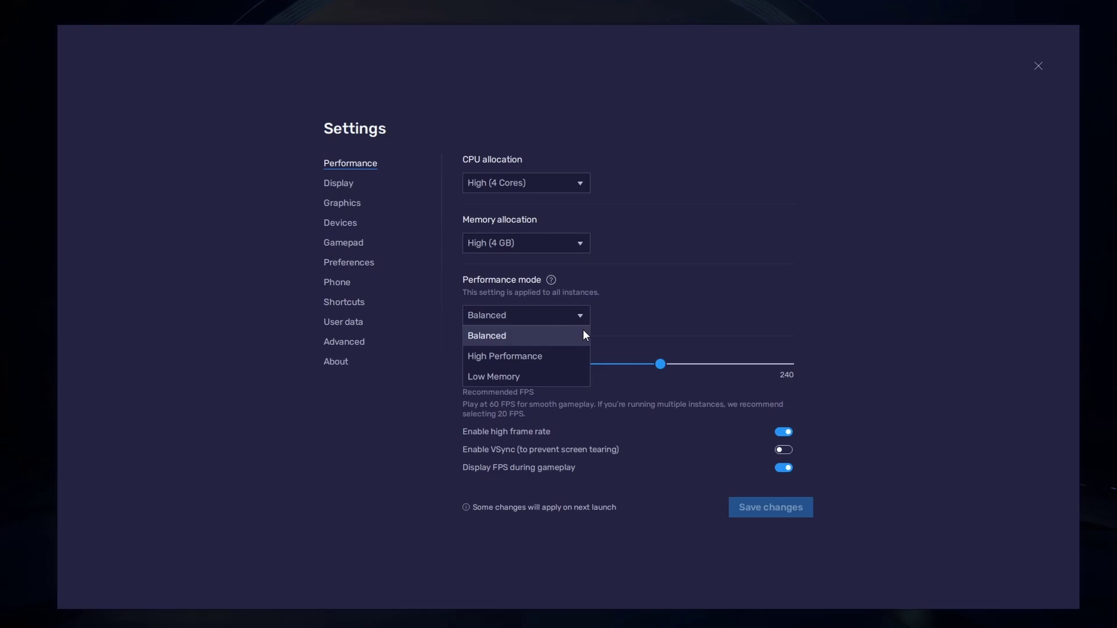
{"action": "left_click", "coordinate": [609, 311]}
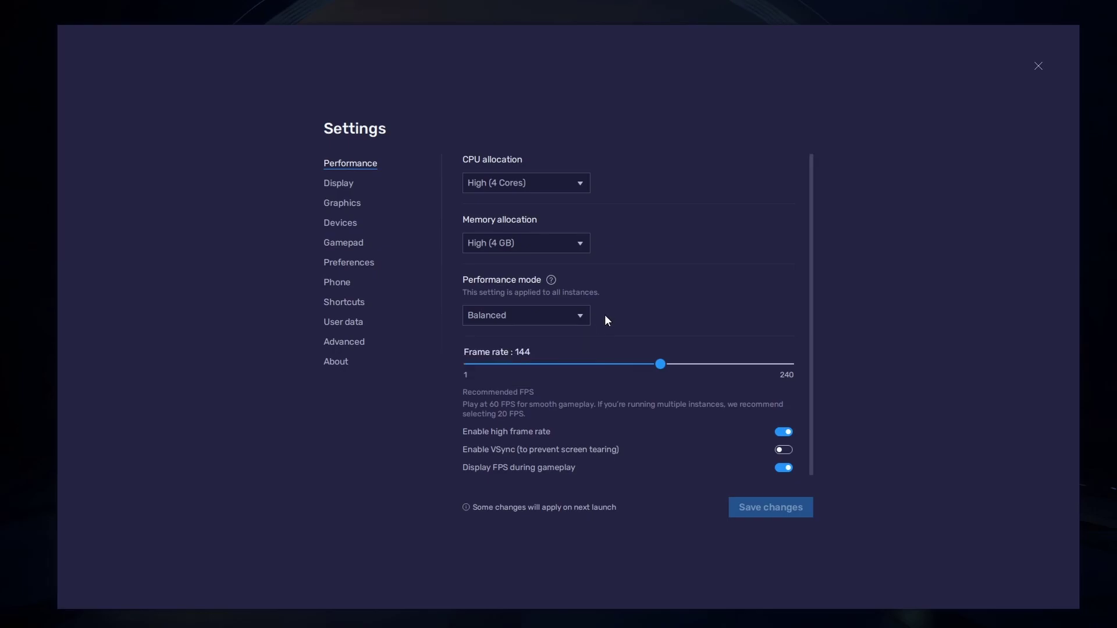
{"action": "left_click", "coordinate": [777, 432]}
{"action": "left_click", "coordinate": [778, 433]}
{"action": "left_click", "coordinate": [642, 365]}
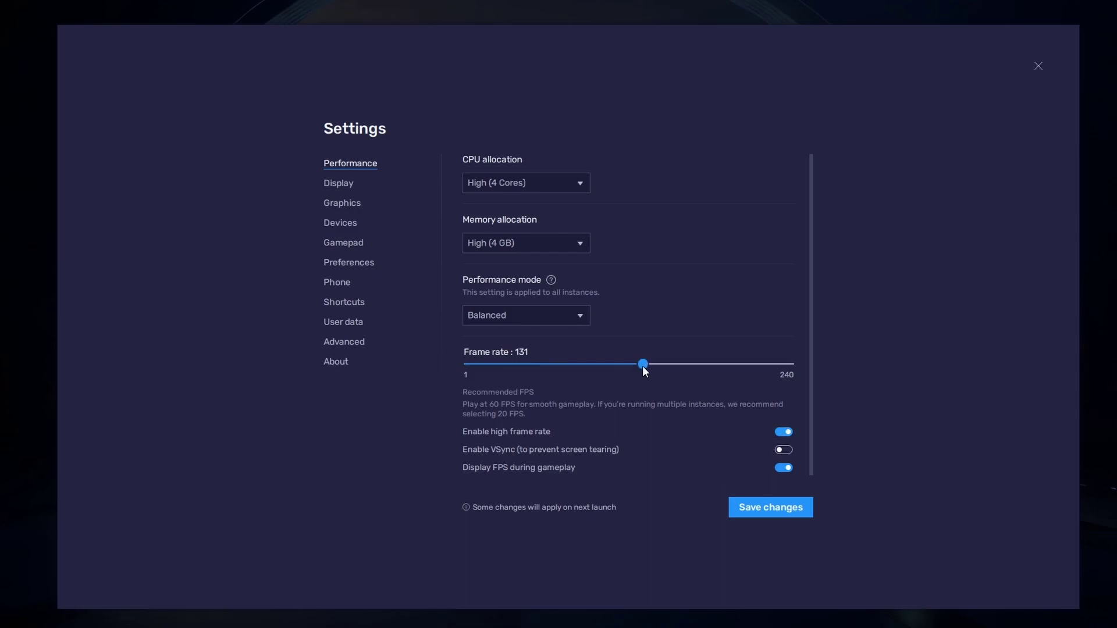
{"action": "left_click_drag", "start_coordinate": [642, 365], "coordinate": [660, 371]}
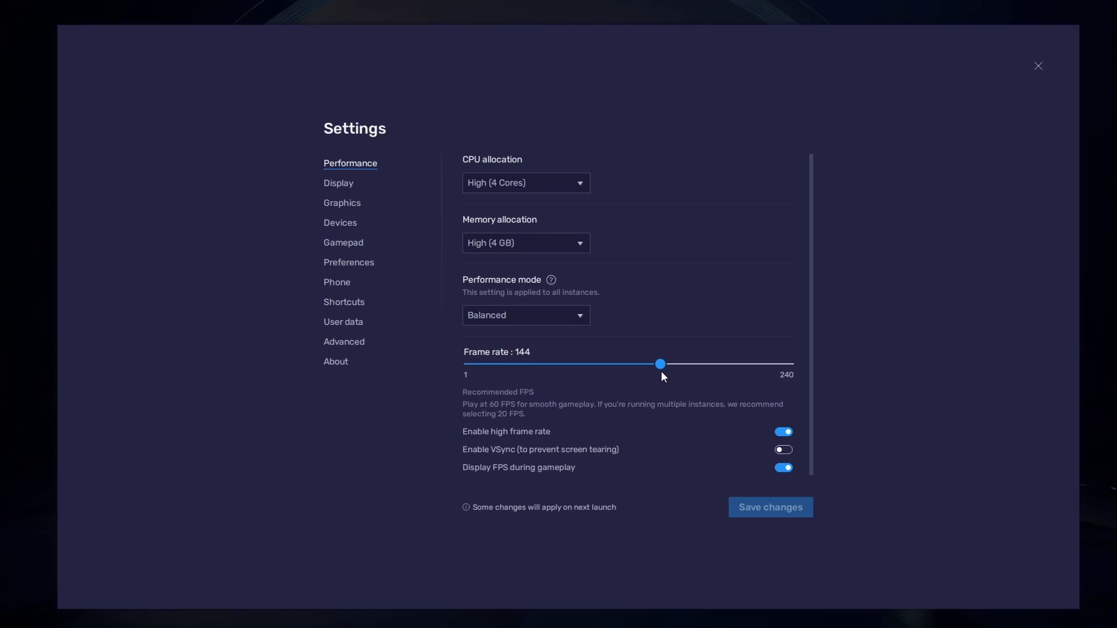
Step: Confirm the monitor refresh rate stays at 119.97 Hz in Advanced display, then close Windows Settings
{"action": "right_click", "coordinate": [27, 396]}
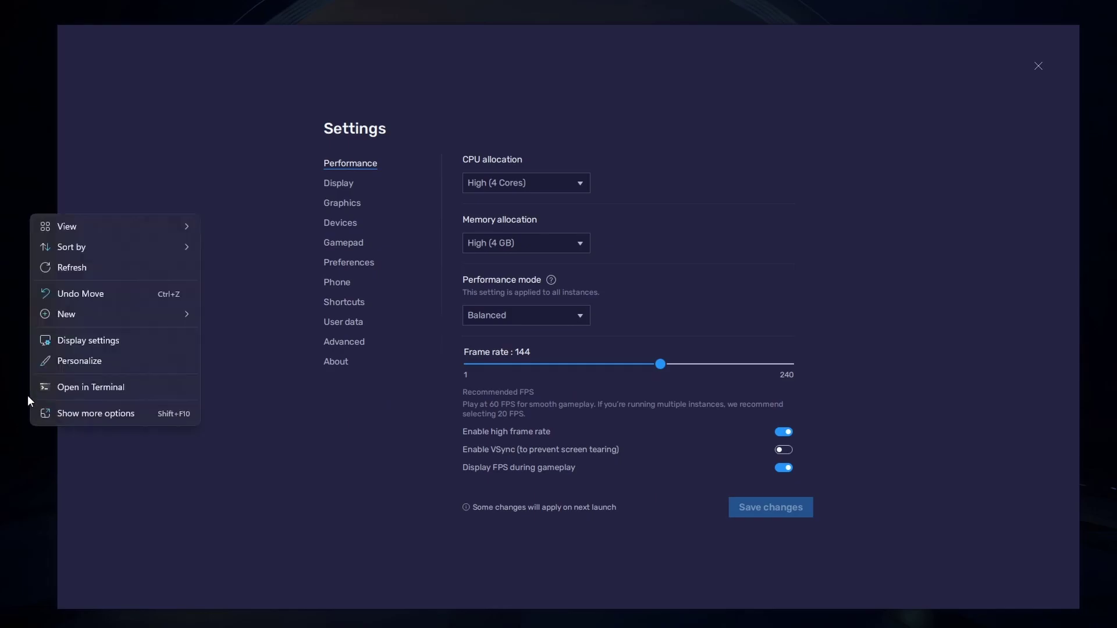
{"action": "left_click", "coordinate": [133, 341]}
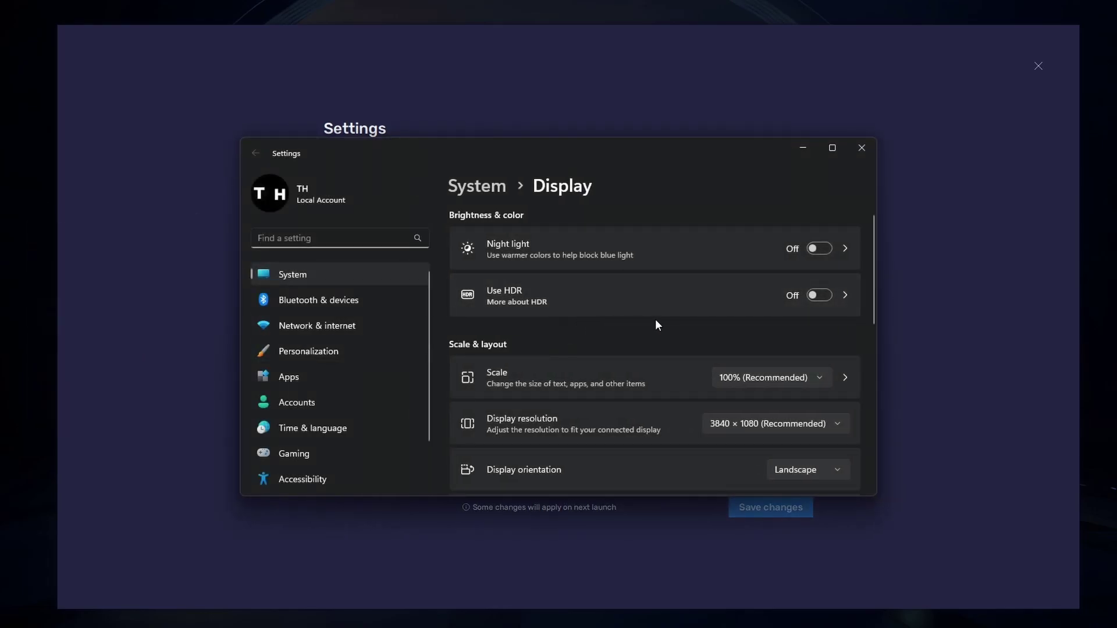
{"action": "scroll", "coordinate": [736, 330], "scroll_direction": "down", "scroll_amount": 5}
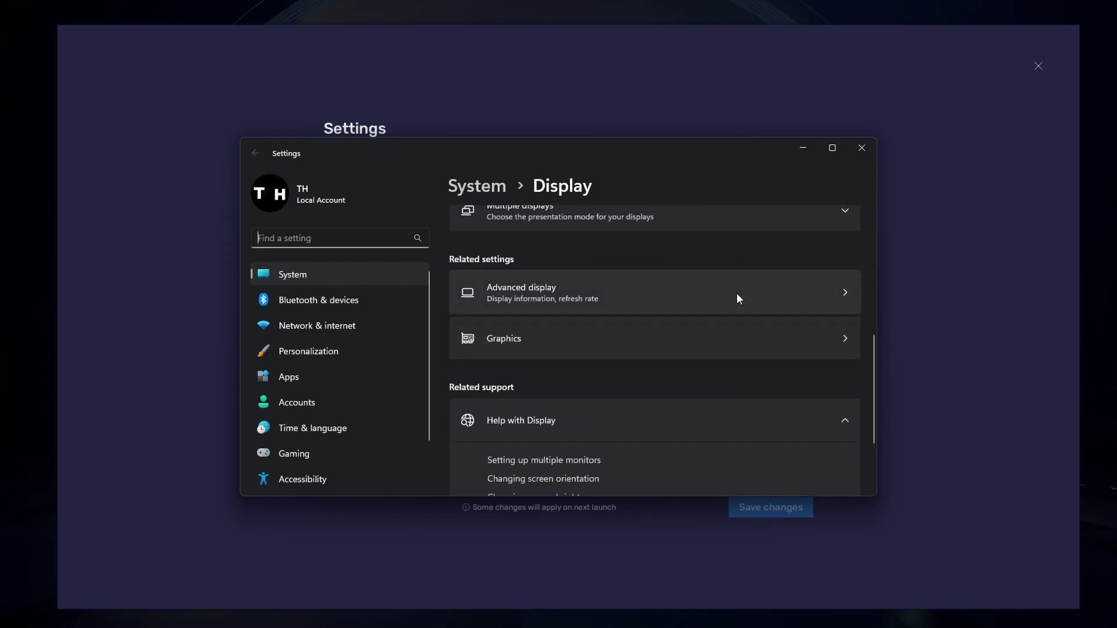
{"action": "left_click", "coordinate": [736, 295]}
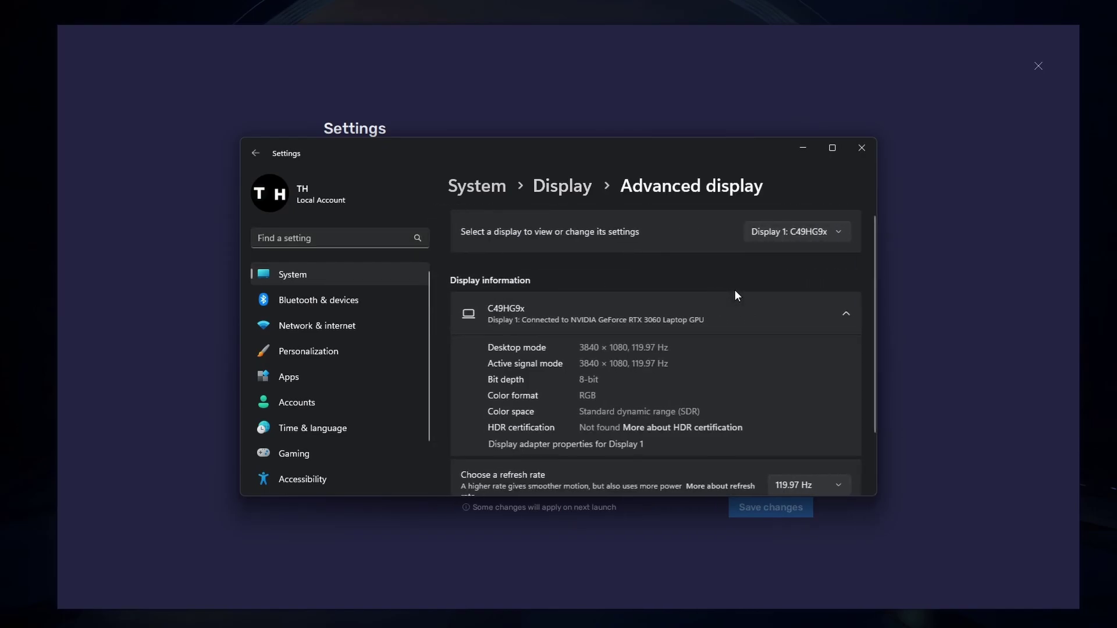
{"action": "scroll", "coordinate": [868, 270], "scroll_direction": "down", "scroll_amount": 2}
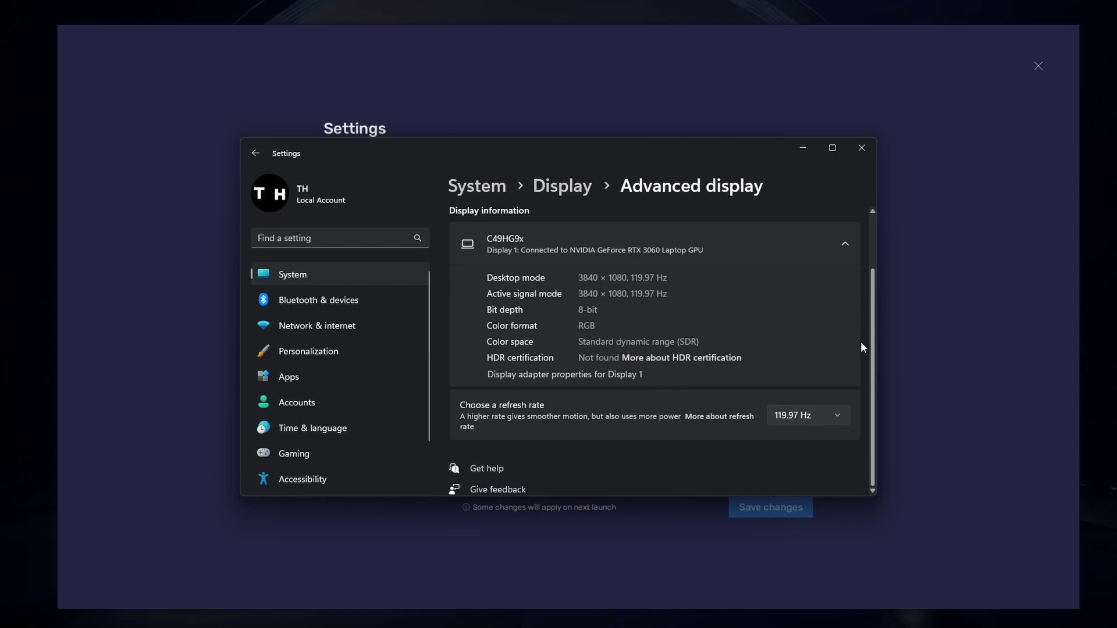
{"action": "left_click", "coordinate": [835, 413]}
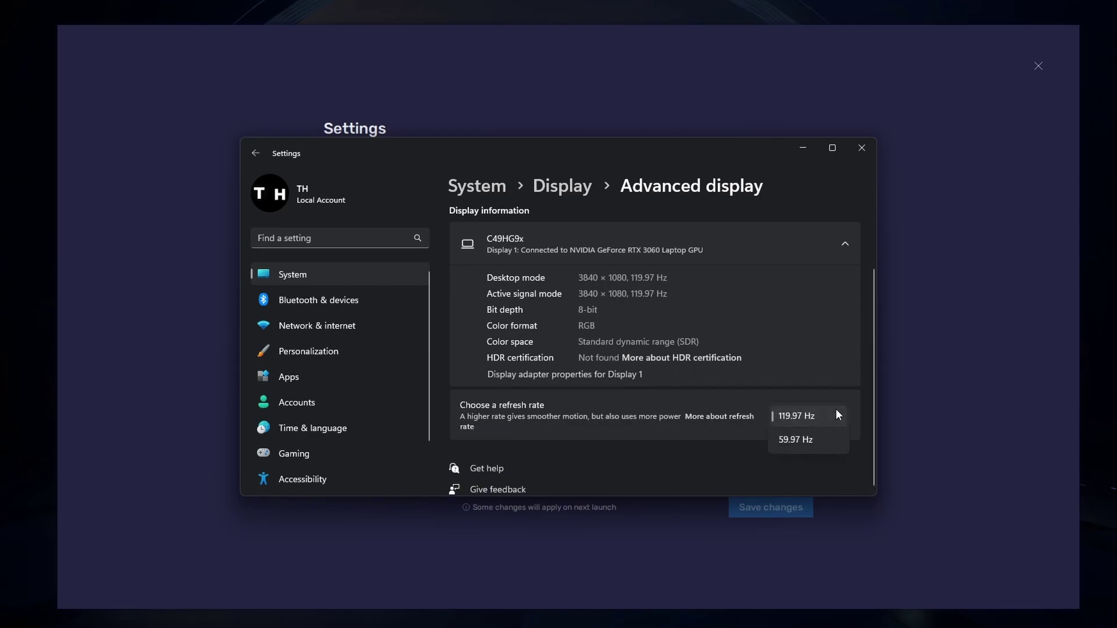
{"action": "left_click", "coordinate": [866, 408]}
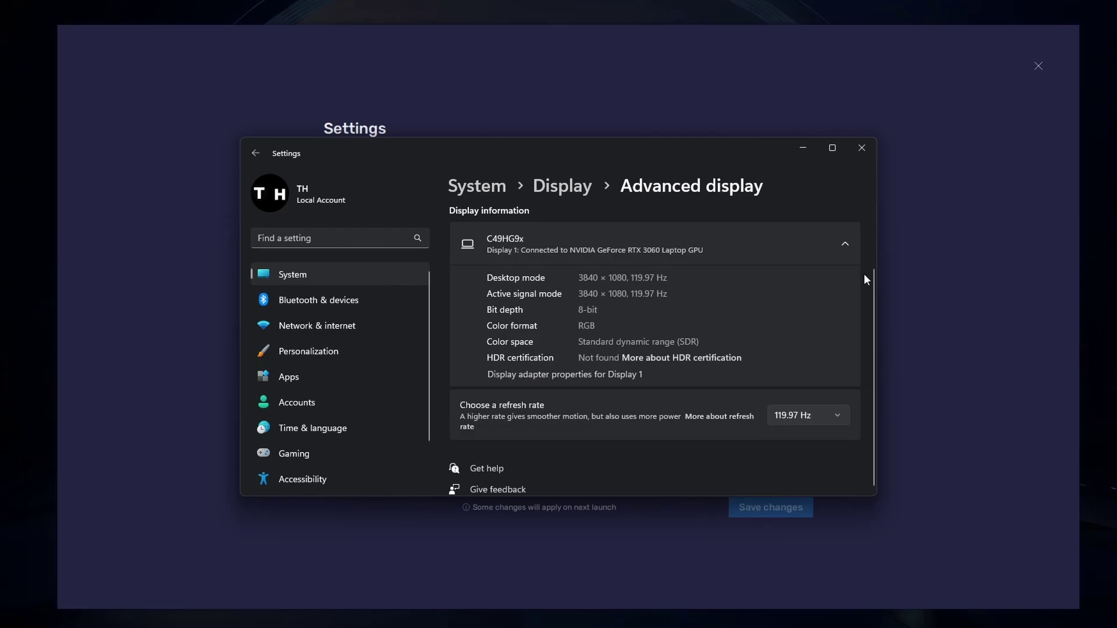
{"action": "left_click", "coordinate": [862, 148]}
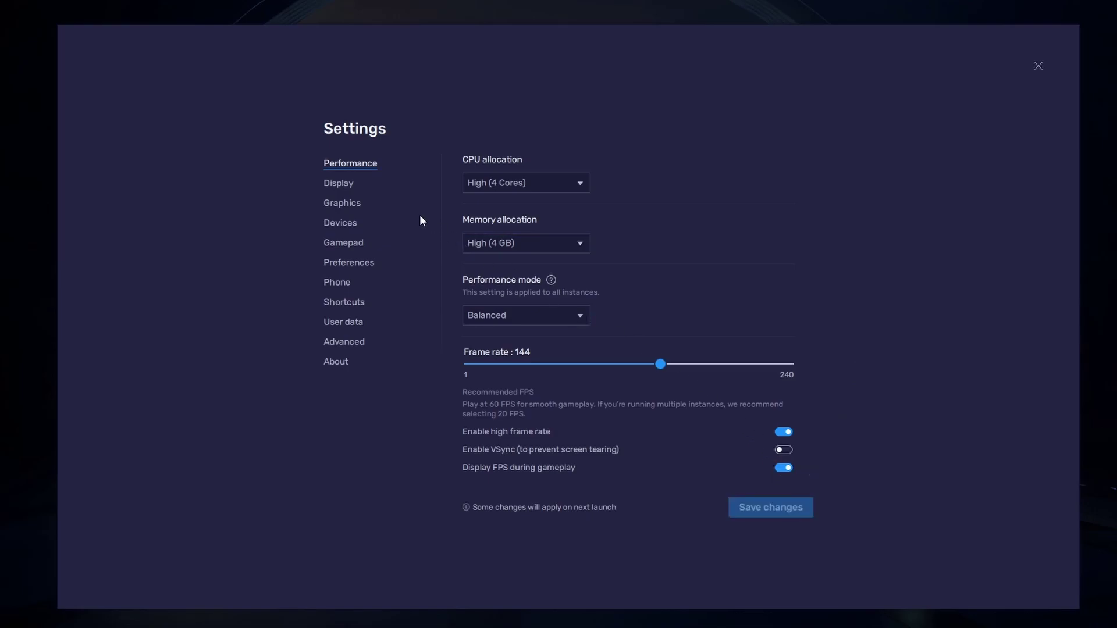
Step: Keep Landscape at 1600 x 900 after trying 1280 x 720 and 2560 x 1440, then close settings
{"action": "left_click", "coordinate": [350, 184]}
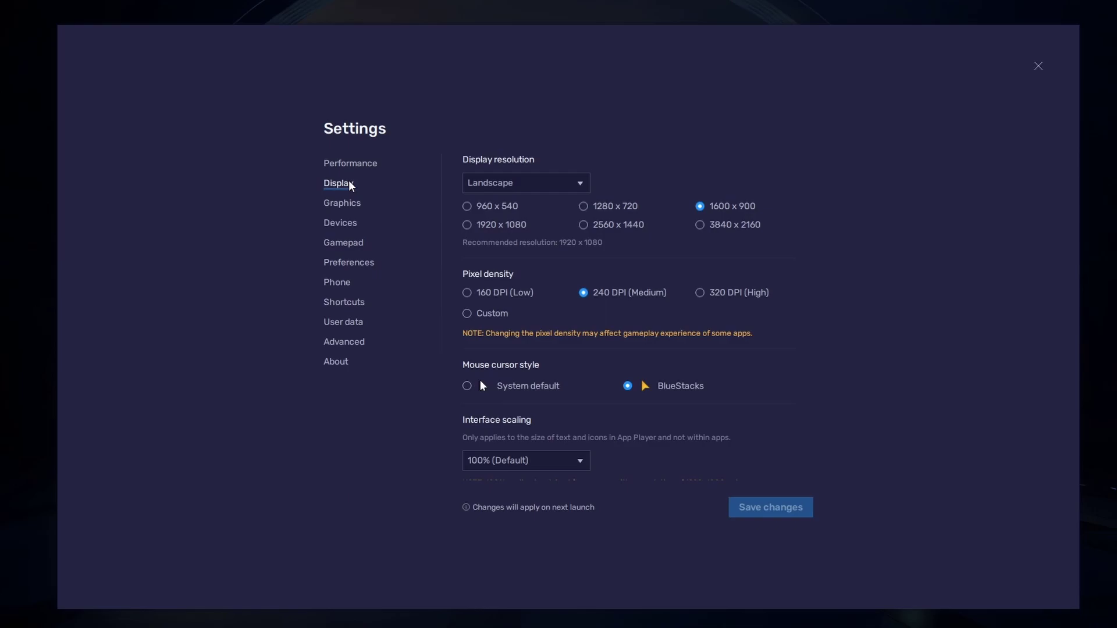
{"action": "left_click", "coordinate": [527, 184]}
{"action": "left_click", "coordinate": [535, 209]}
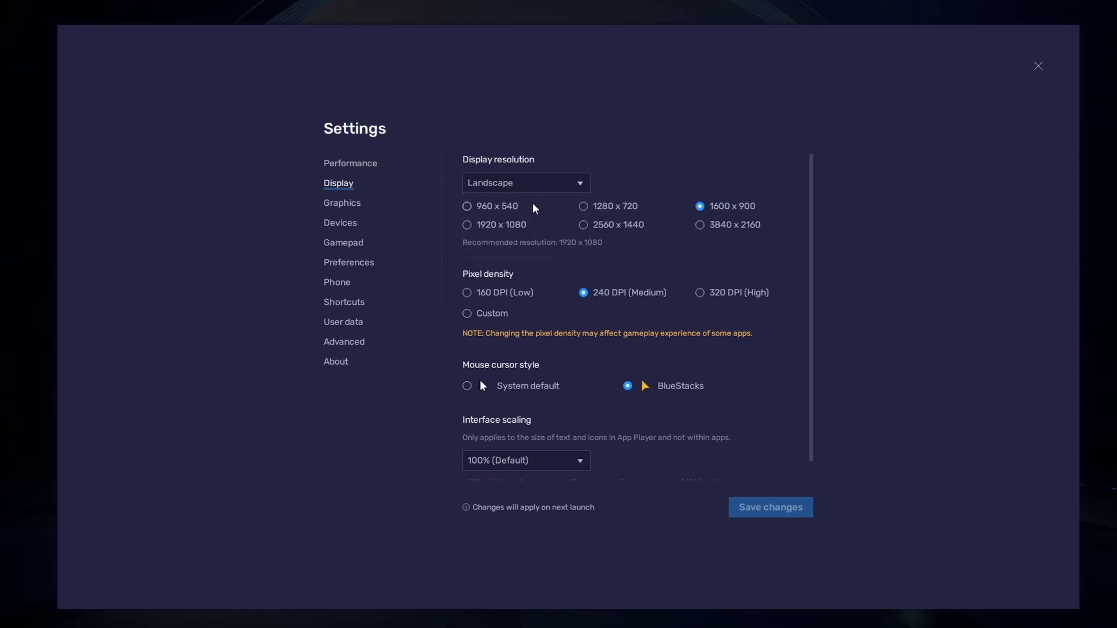
{"action": "left_click", "coordinate": [583, 206]}
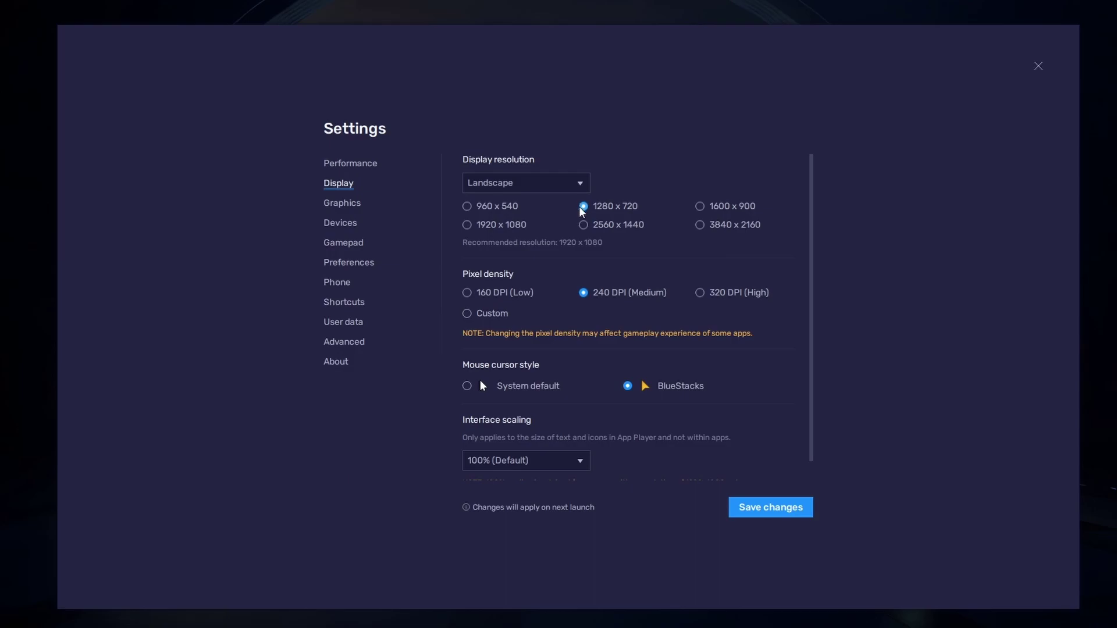
{"action": "left_click", "coordinate": [583, 226]}
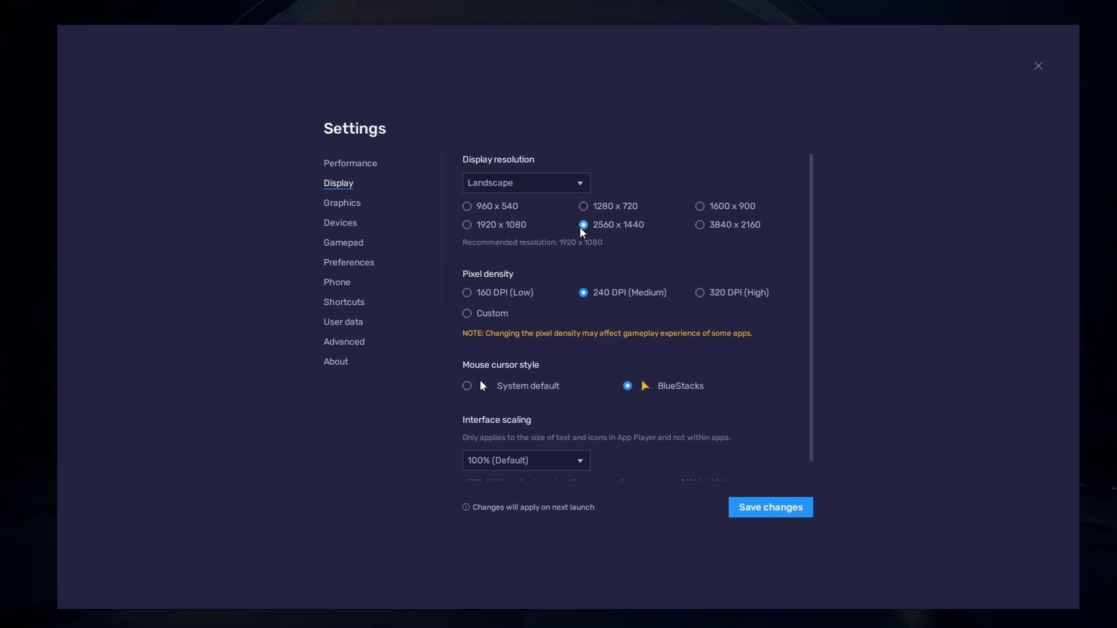
{"action": "left_click", "coordinate": [699, 206]}
{"action": "left_click", "coordinate": [1037, 68]}
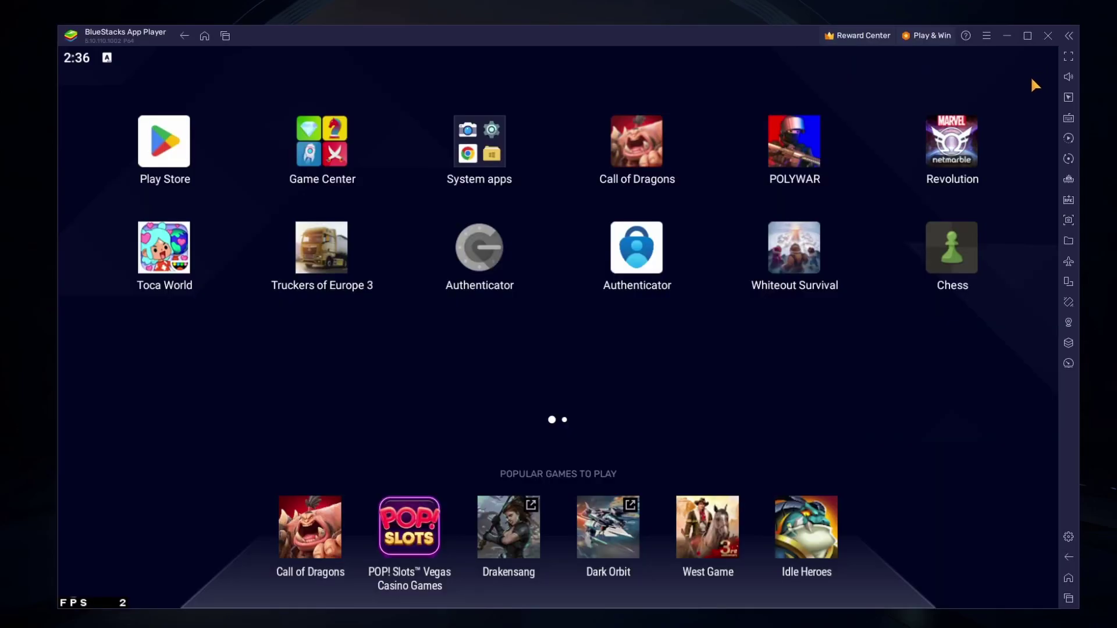
Step: Shrink the emulator window and launch Call of Dragons, postponing the game update
{"action": "mouse_move", "coordinate": [1080, 609]}
{"action": "left_mouse_down"}
{"action": "mouse_move", "coordinate": [1022, 576]}
{"action": "mouse_move", "coordinate": [1073, 598]}
{"action": "left_mouse_up"}
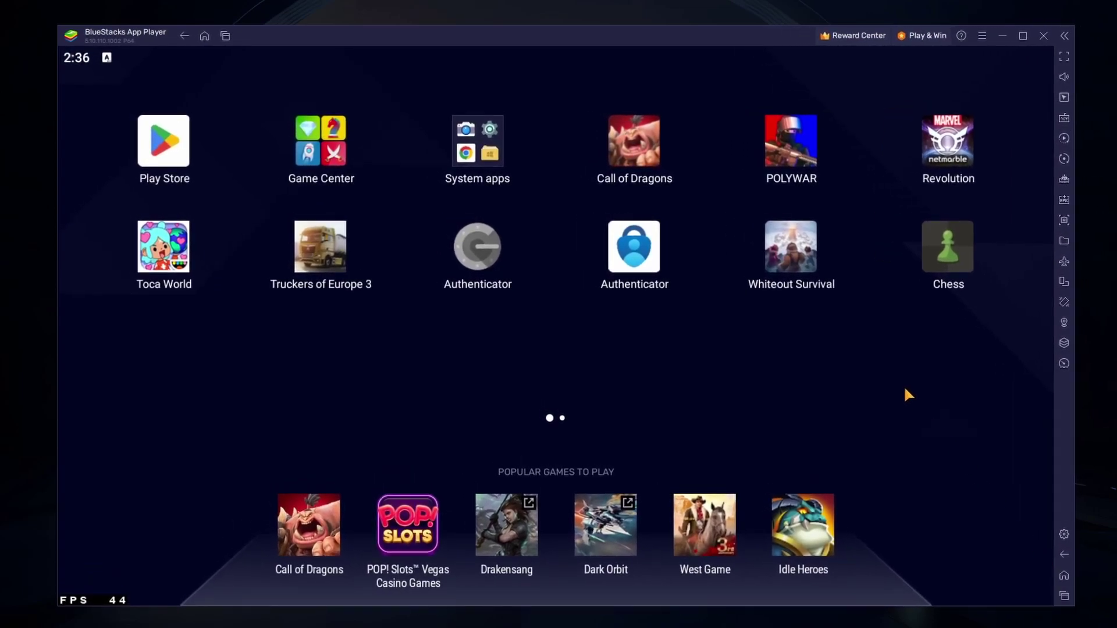
{"action": "left_click", "coordinate": [633, 167]}
{"action": "left_click", "coordinate": [607, 367]}
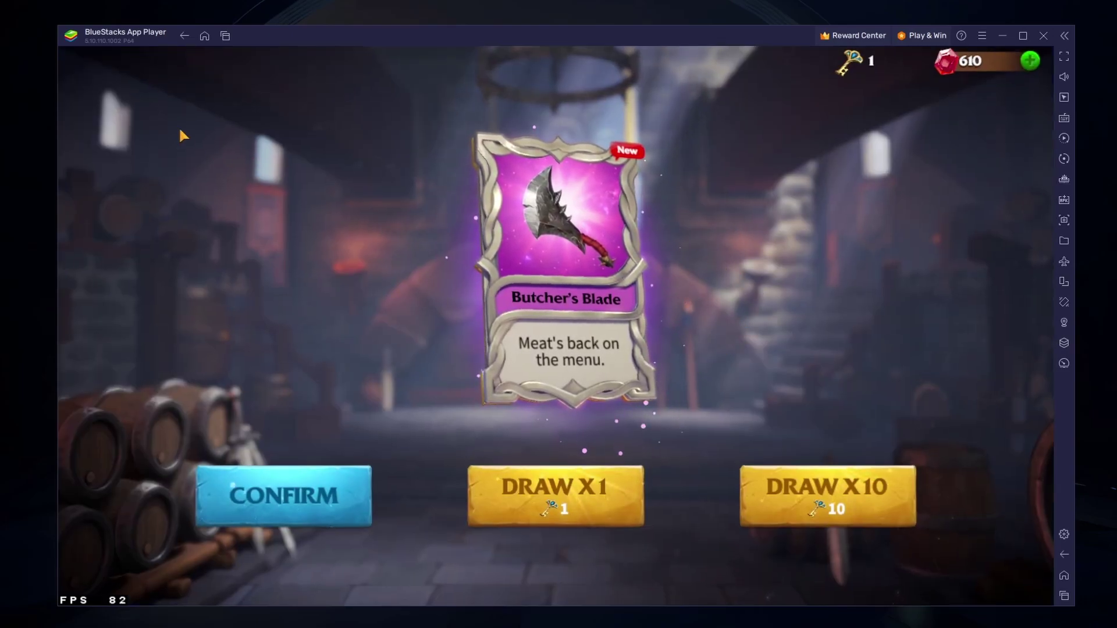
Step: Accept the Butcher's Blade card, leave the artifact draw, and bring up the game controls options
{"action": "left_click", "coordinate": [317, 493]}
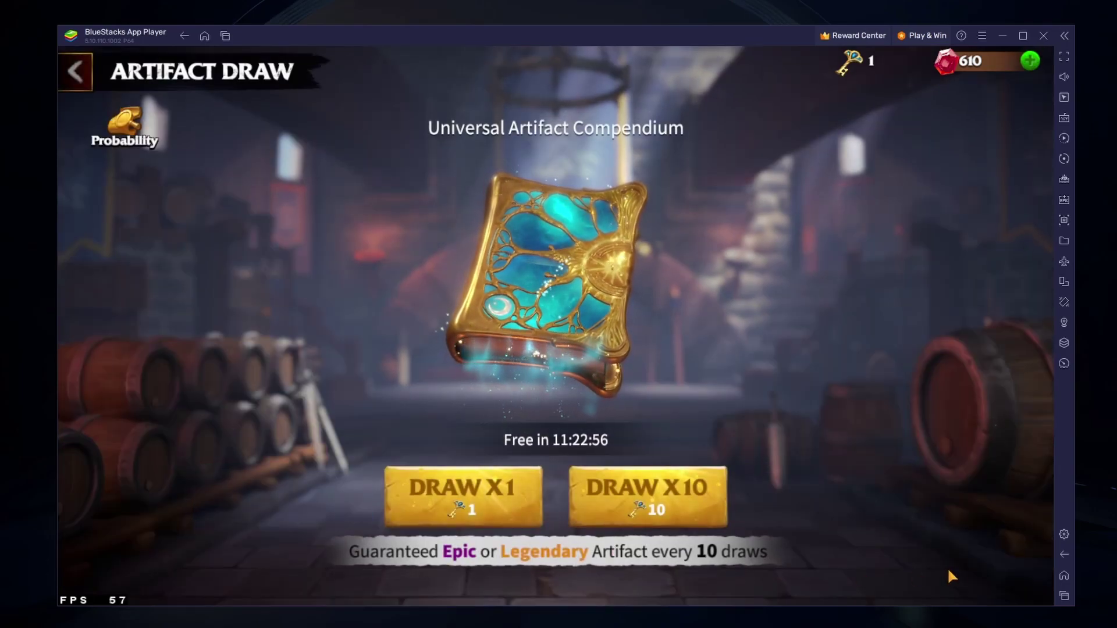
{"action": "left_click", "coordinate": [1064, 554]}
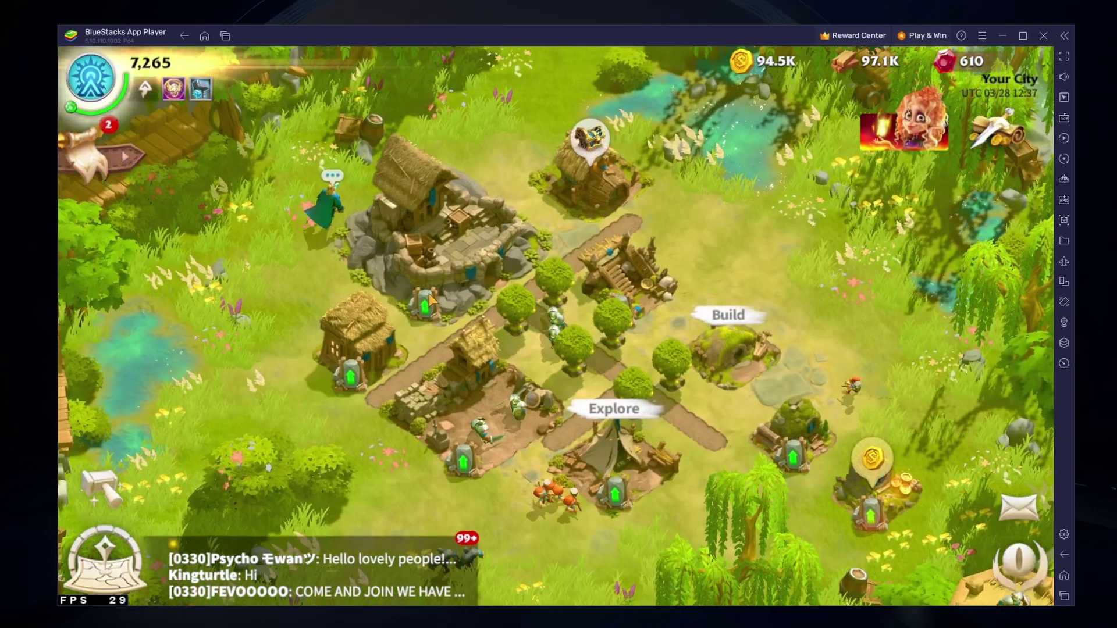
{"action": "left_click_drag", "start_coordinate": [430, 301], "coordinate": [408, 278]}
{"action": "left_click", "coordinate": [1065, 119]}
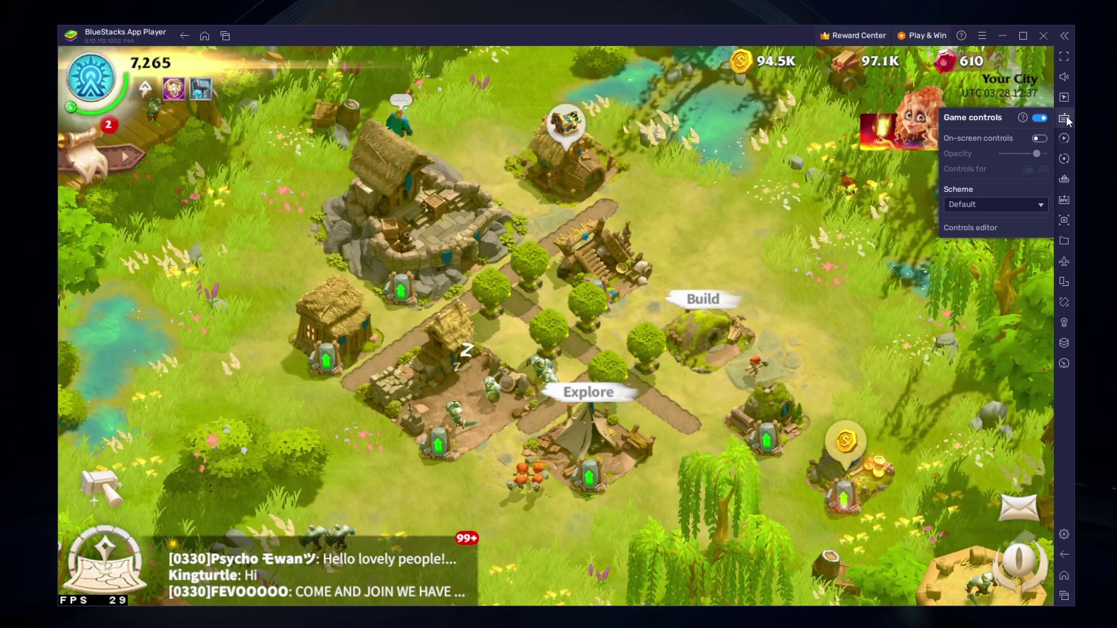
Step: Leave the on-screen key hints off, close game controls, and view the player profile
{"action": "left_click", "coordinate": [1038, 138]}
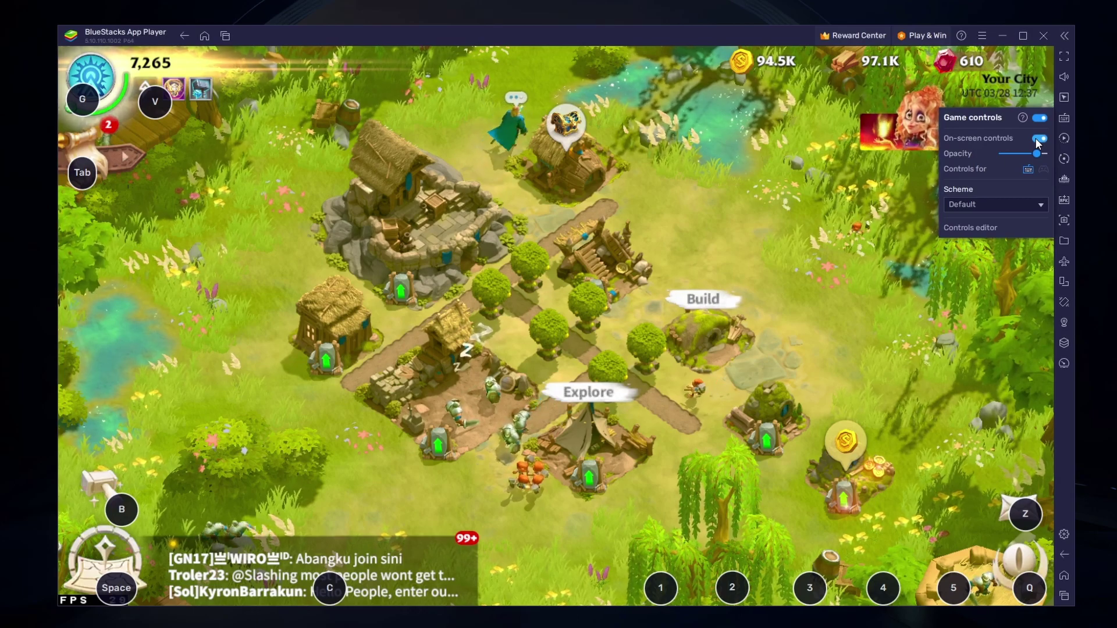
{"action": "left_click", "coordinate": [1038, 139]}
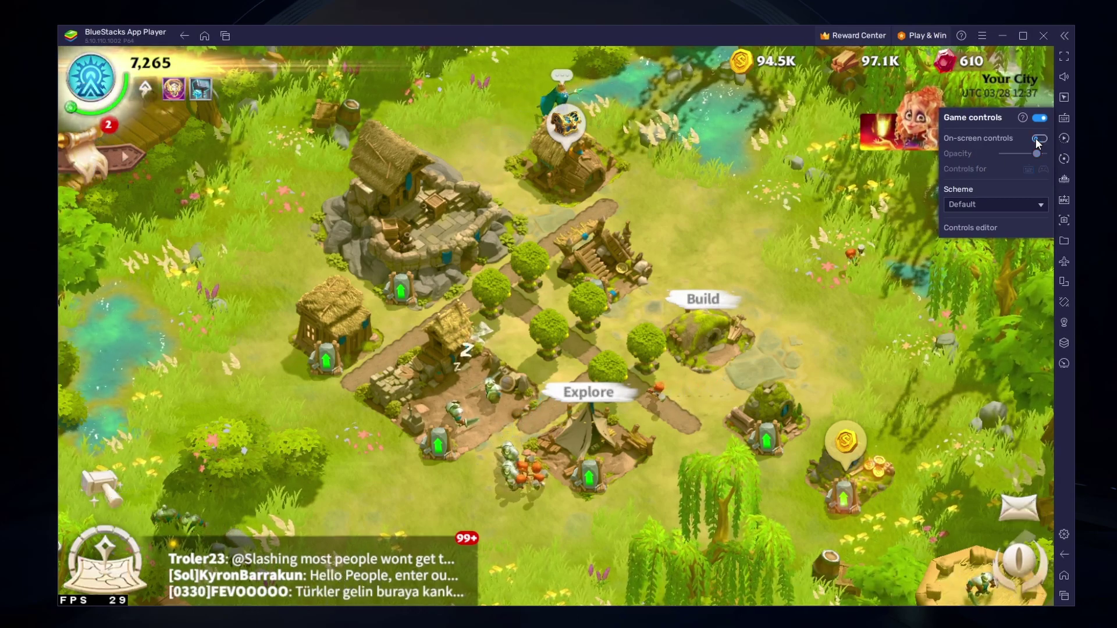
{"action": "left_click", "coordinate": [1062, 118]}
{"action": "left_click", "coordinate": [90, 70]}
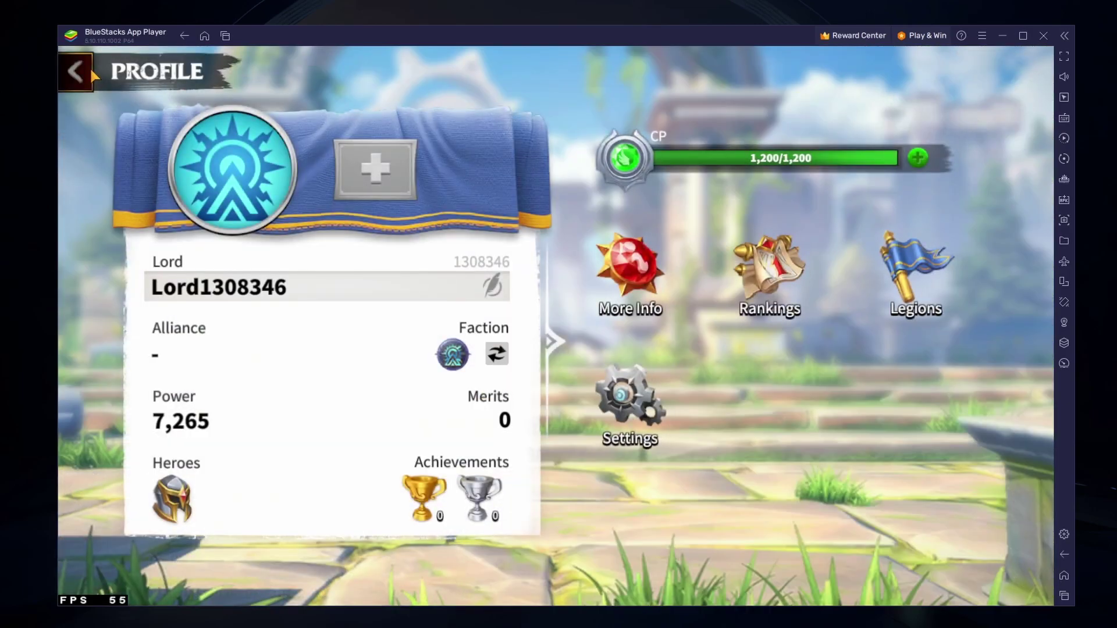
Step: In General game settings, try Middle and Very High graphics quality, then settle on High
{"action": "left_click", "coordinate": [648, 433]}
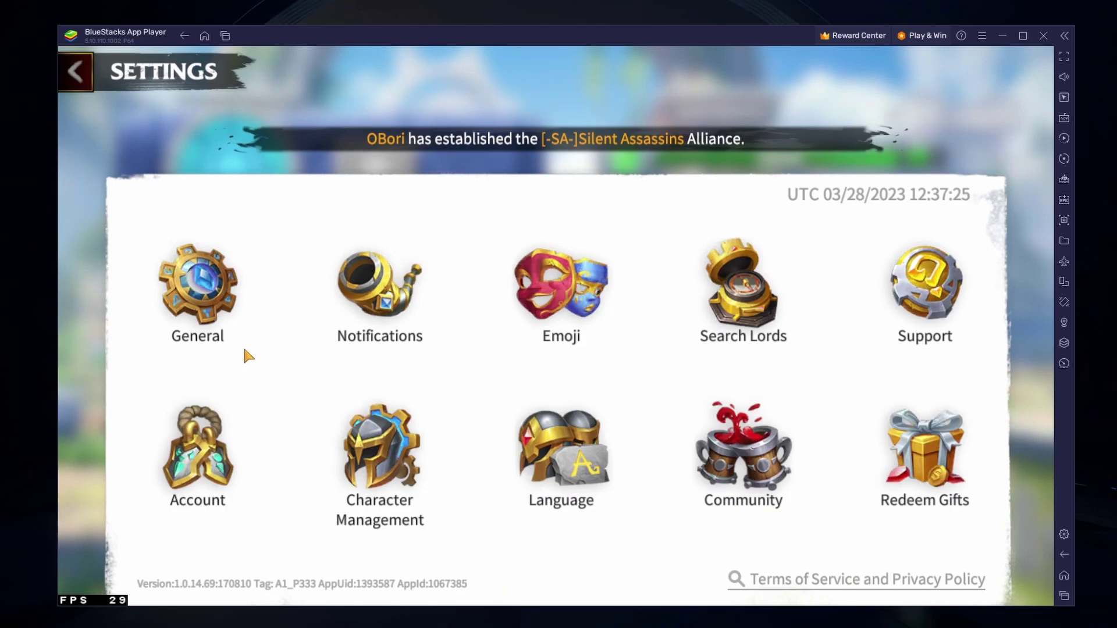
{"action": "left_click", "coordinate": [197, 295]}
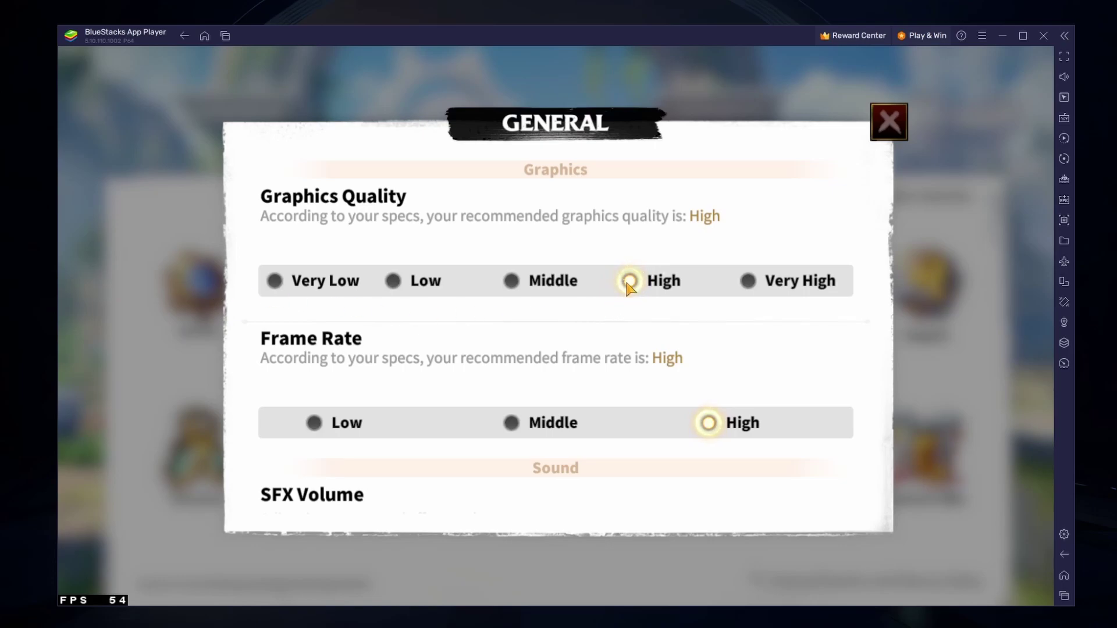
{"action": "left_click", "coordinate": [511, 281]}
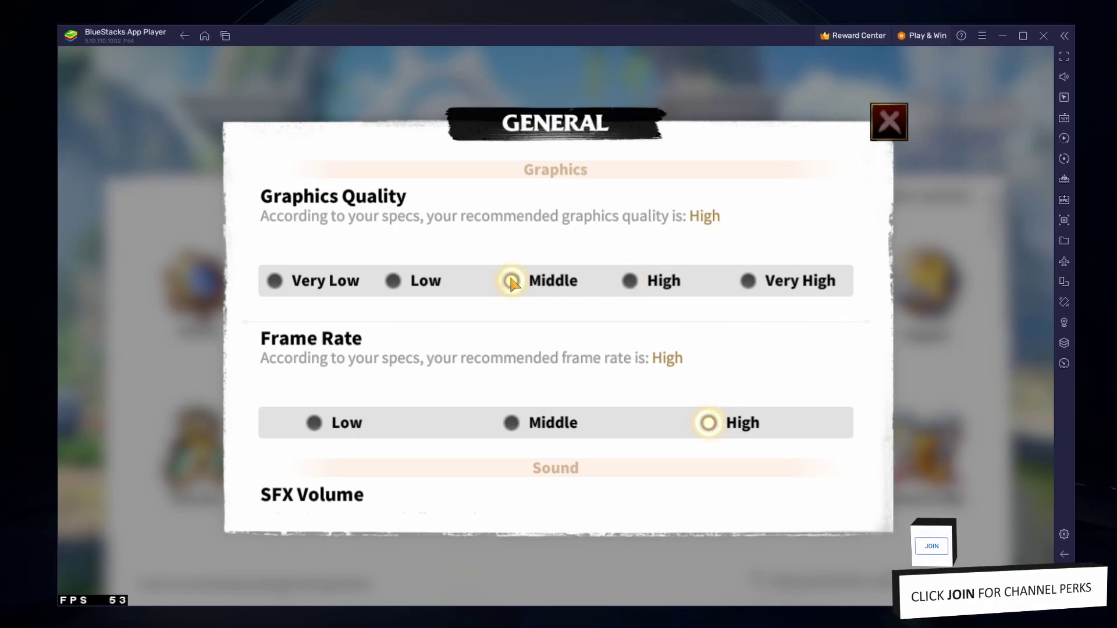
{"action": "left_click", "coordinate": [749, 281]}
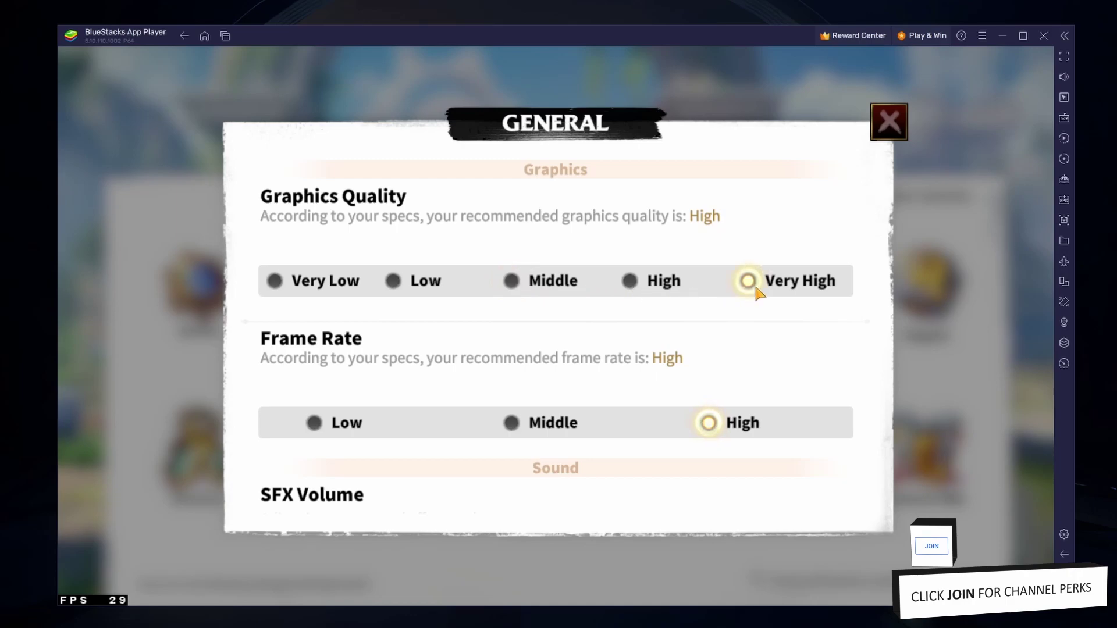
{"action": "left_click", "coordinate": [634, 285]}
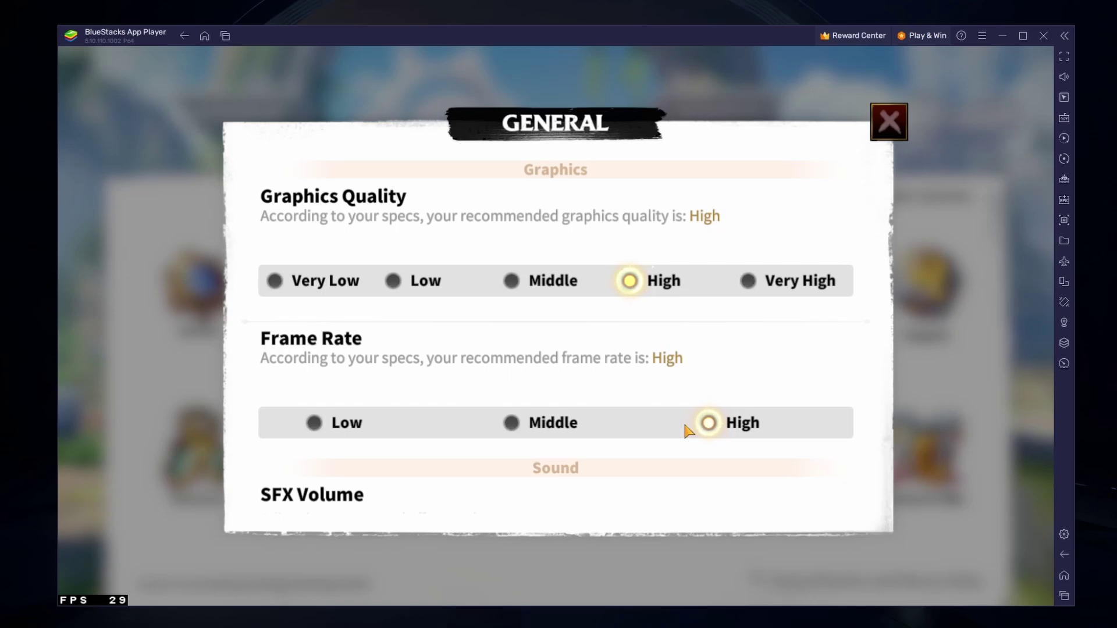
Step: In the Sound section, lower SFX, set Music Volume to minimum, raise Voice Volume, then close General settings
{"action": "left_click_drag", "start_coordinate": [682, 428], "coordinate": [626, 242]}
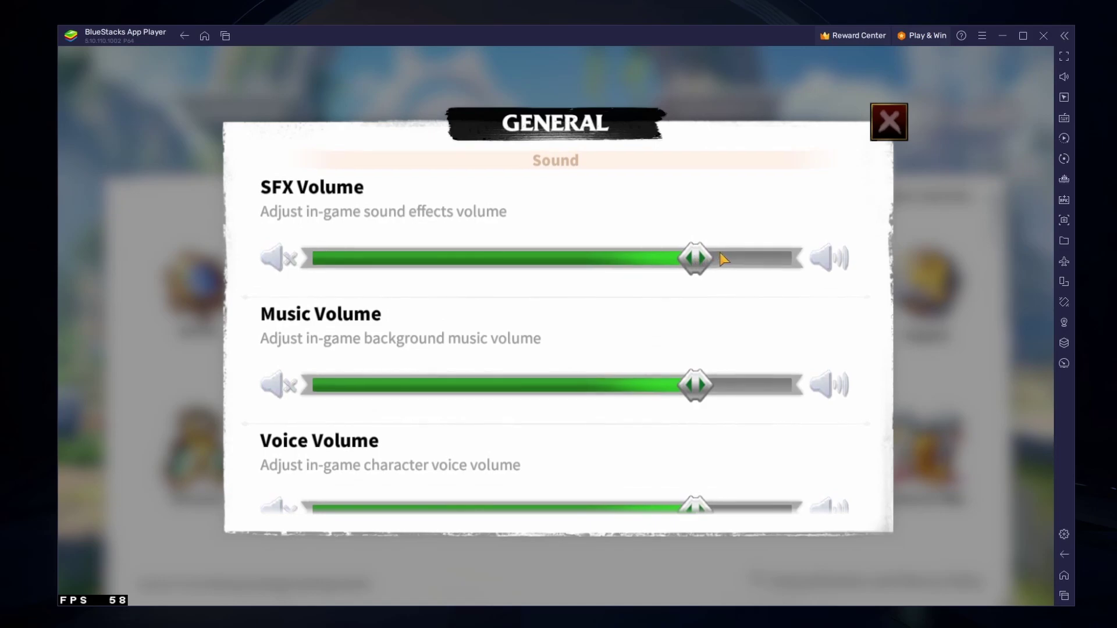
{"action": "left_click_drag", "start_coordinate": [701, 258], "coordinate": [661, 262]}
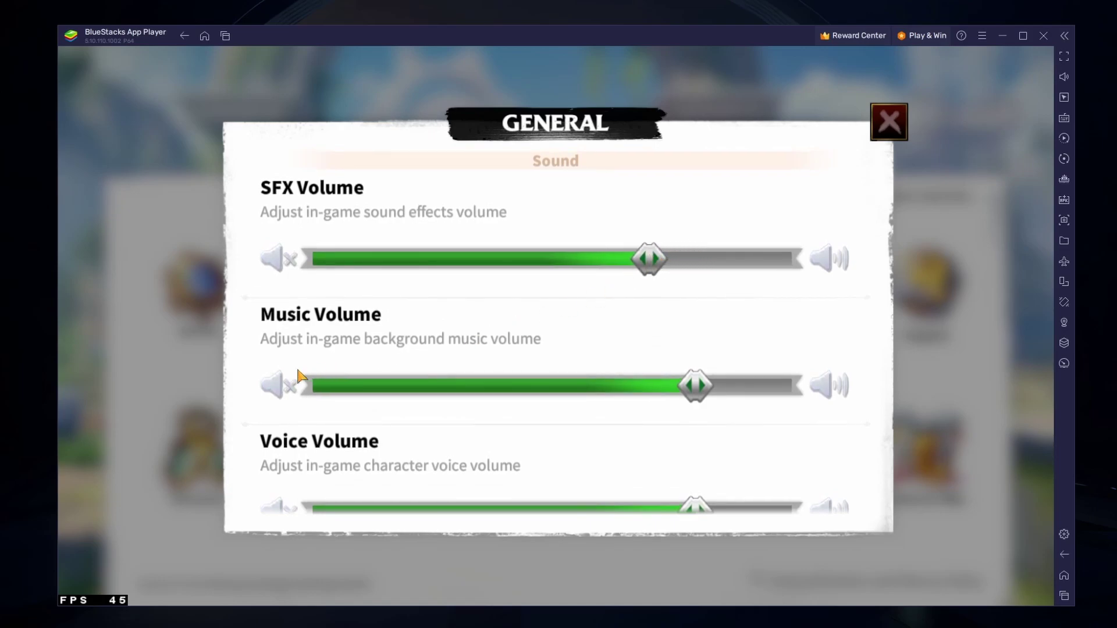
{"action": "left_click", "coordinate": [285, 387]}
{"action": "left_click_drag", "start_coordinate": [413, 340], "coordinate": [399, 247]}
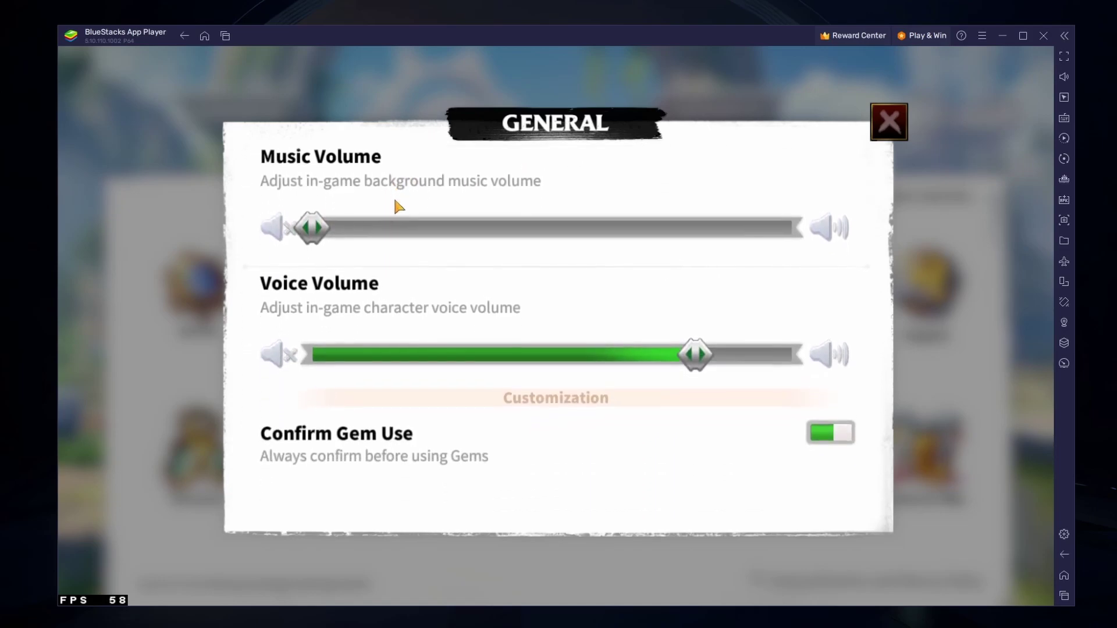
{"action": "left_click_drag", "start_coordinate": [694, 341], "coordinate": [725, 339]}
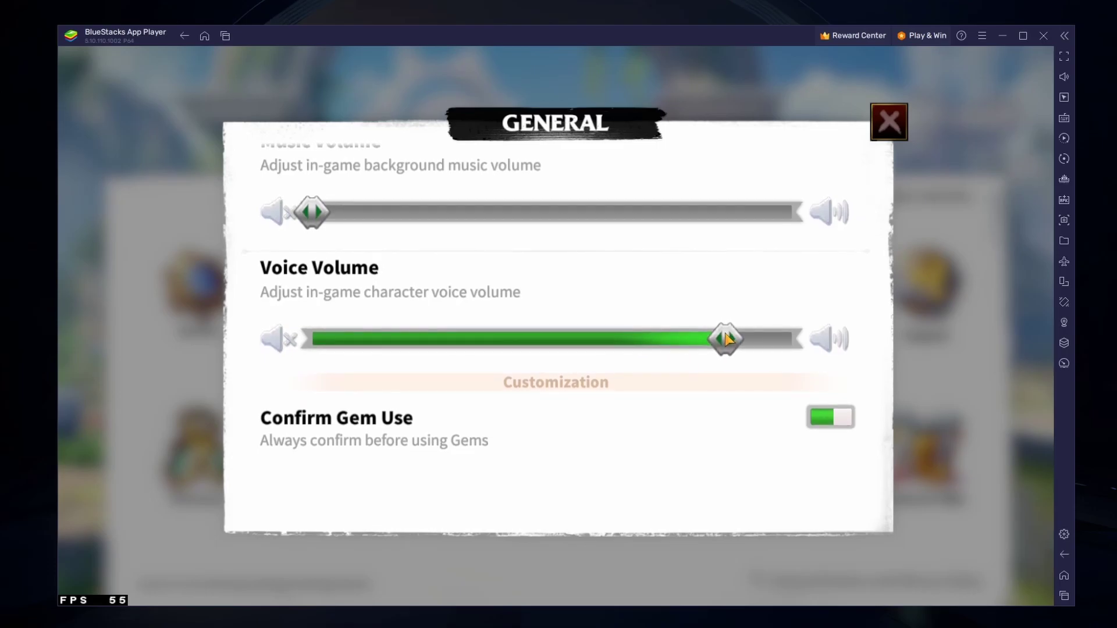
{"action": "left_click", "coordinate": [874, 137]}
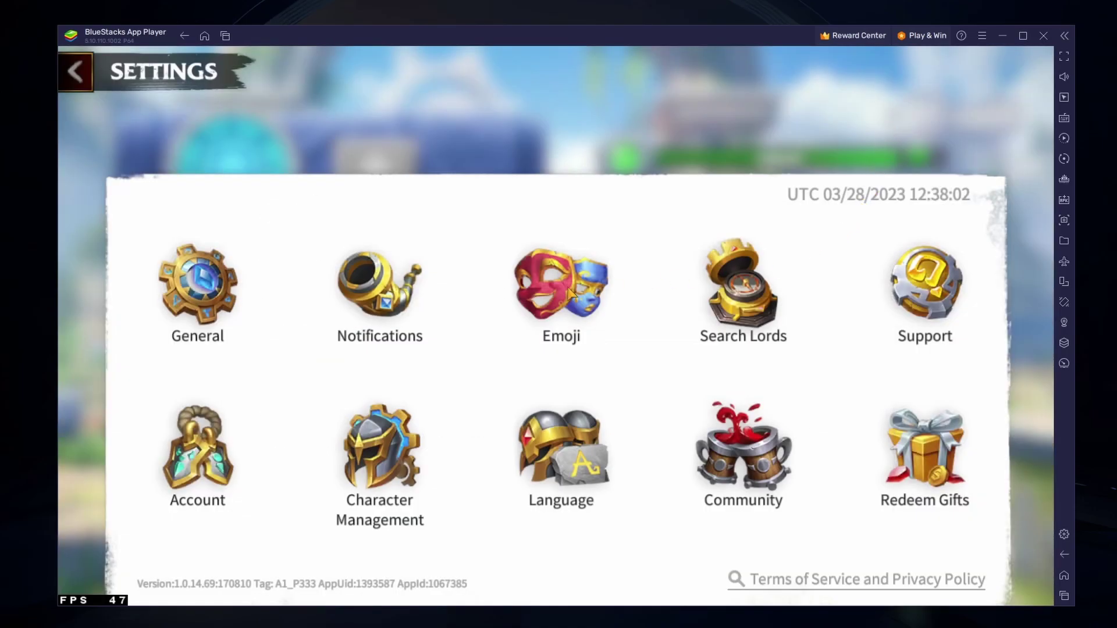
Step: Back out of the account and settings pages to the city view
{"action": "left_click", "coordinate": [186, 445]}
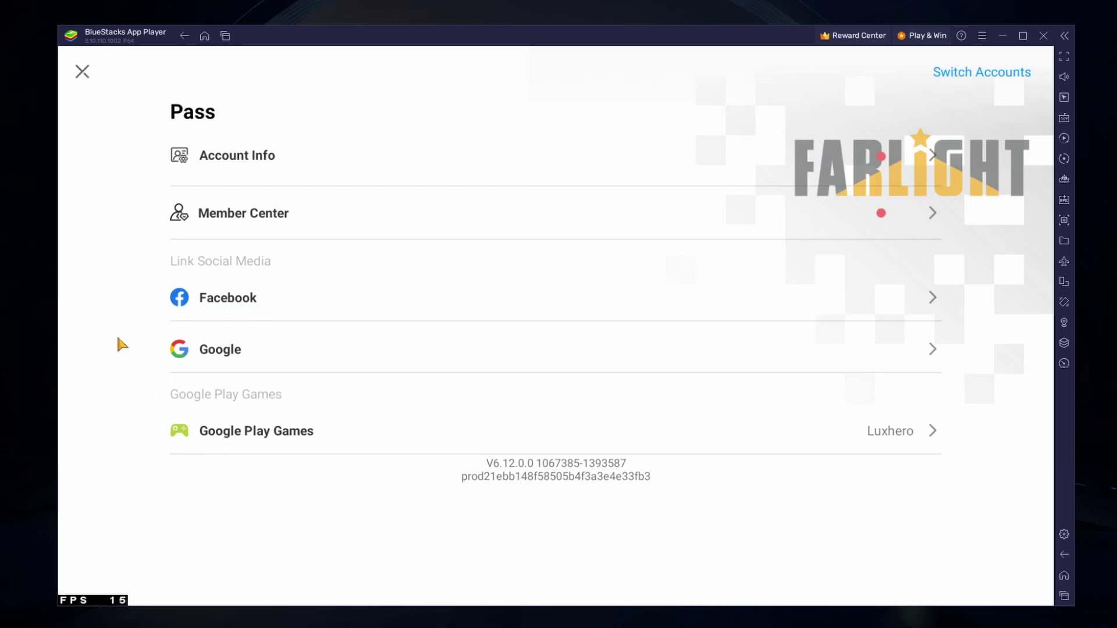
{"action": "left_click", "coordinate": [82, 71]}
{"action": "left_click", "coordinate": [75, 71]}
{"action": "left_click", "coordinate": [75, 71]}
Step: From the Scout Camp, dispatch Scout A to explore the unknown fogged area
{"action": "left_click", "coordinate": [576, 476]}
{"action": "left_click", "coordinate": [687, 509]}
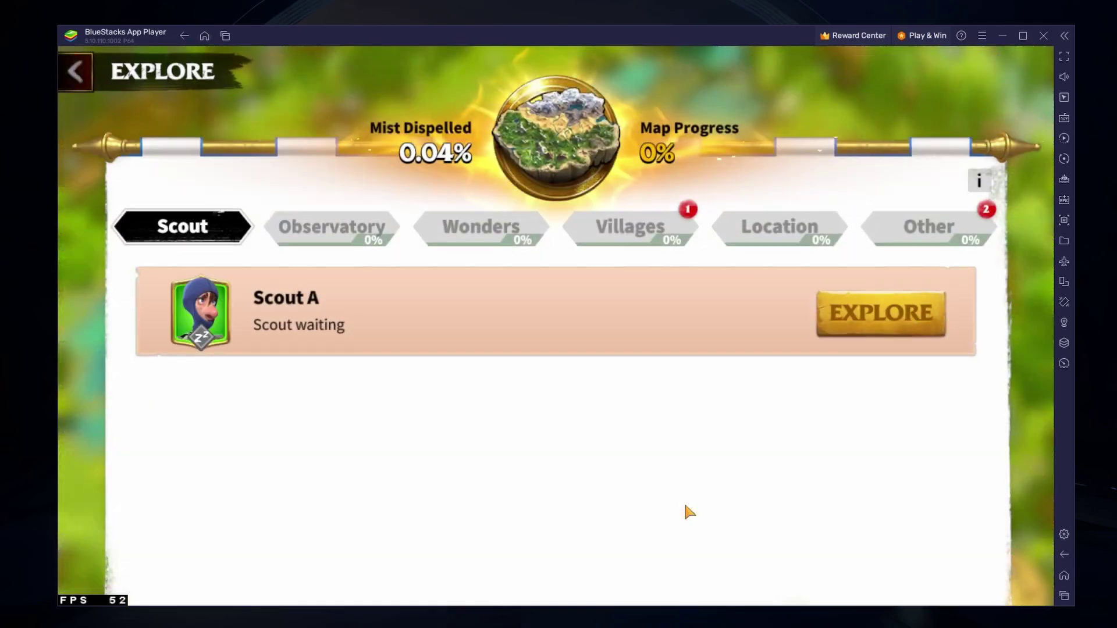
{"action": "left_click", "coordinate": [858, 319]}
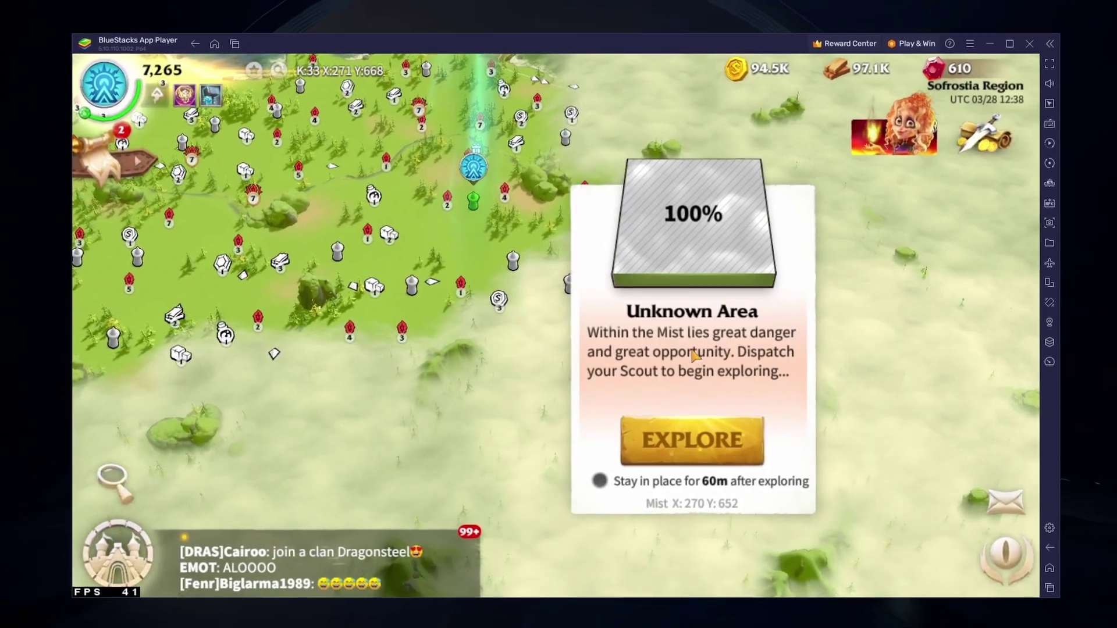
{"action": "left_click", "coordinate": [660, 451]}
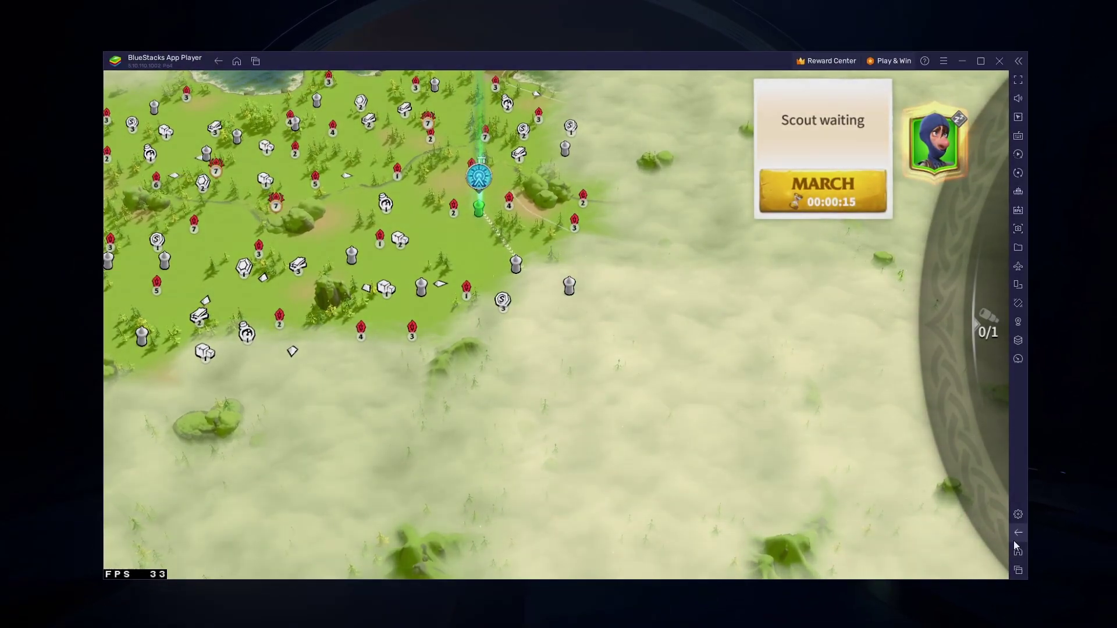
{"action": "left_click", "coordinate": [1018, 533]}
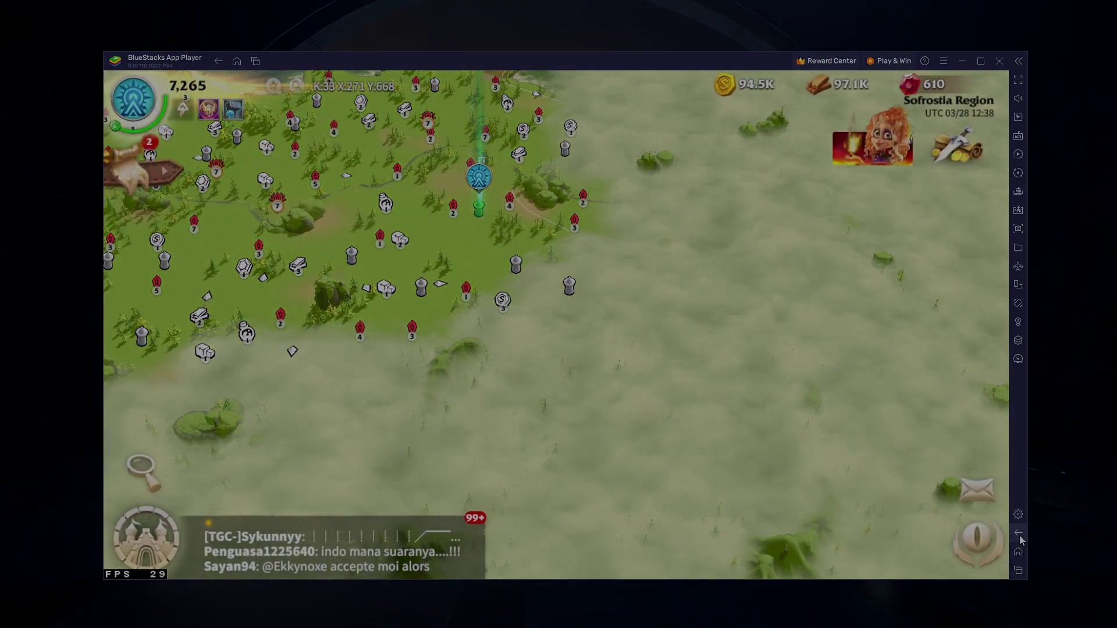